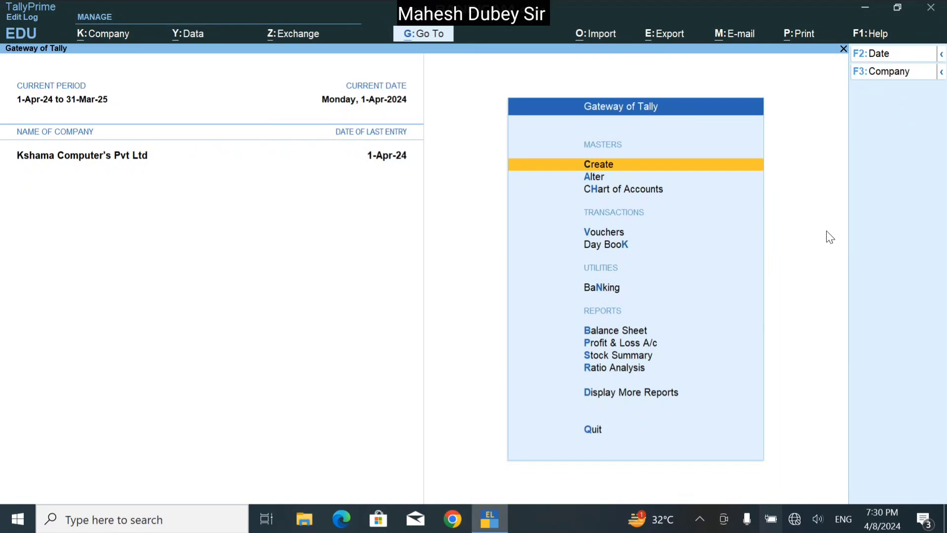
# Open the CGST ledger for alteration, check its duty type and calculation percentage, and leave it without saving
pyautogui.press('Down')
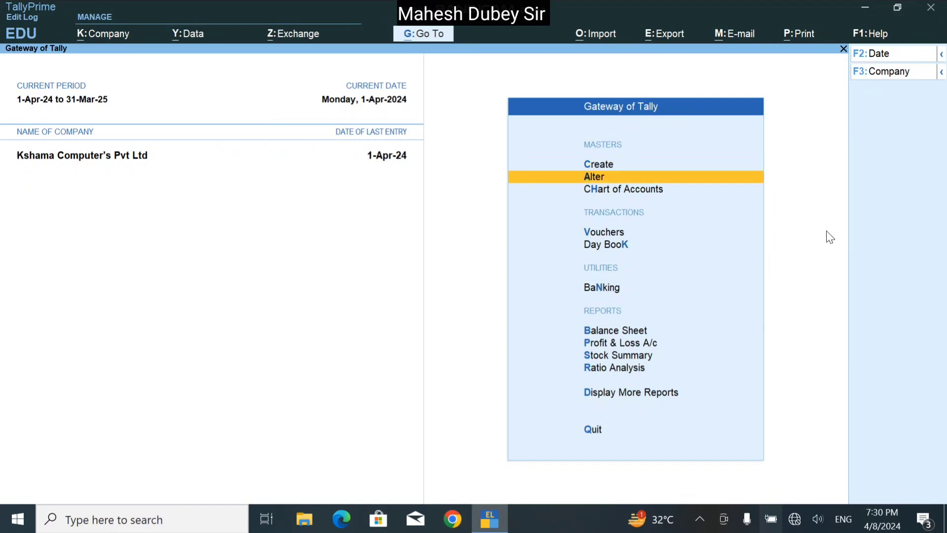
pyautogui.press('Return')
pyautogui.press('Down')
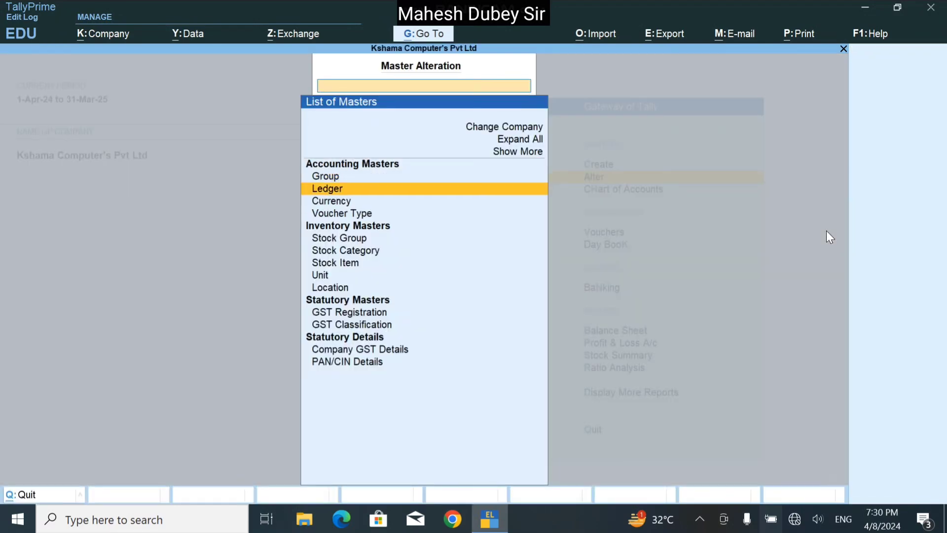
pyautogui.press('Return')
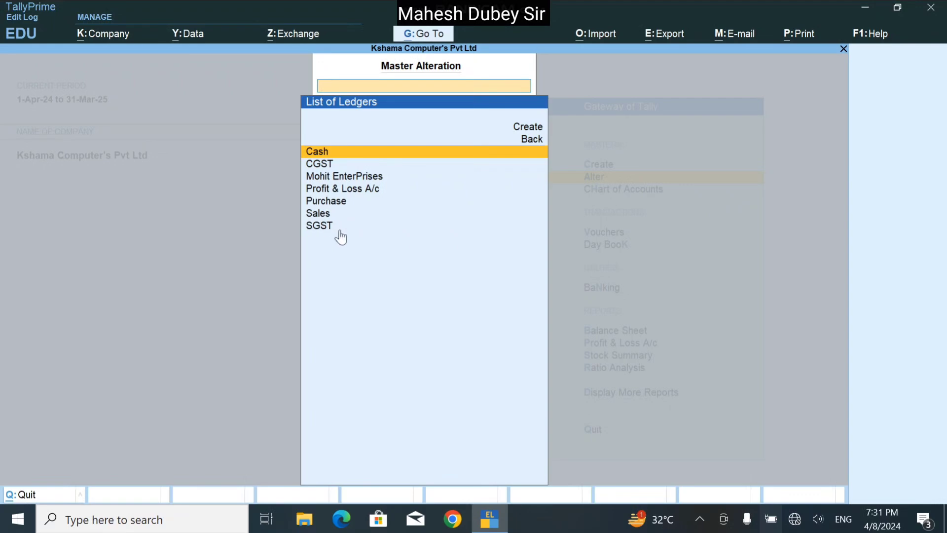
pyautogui.press('Down')
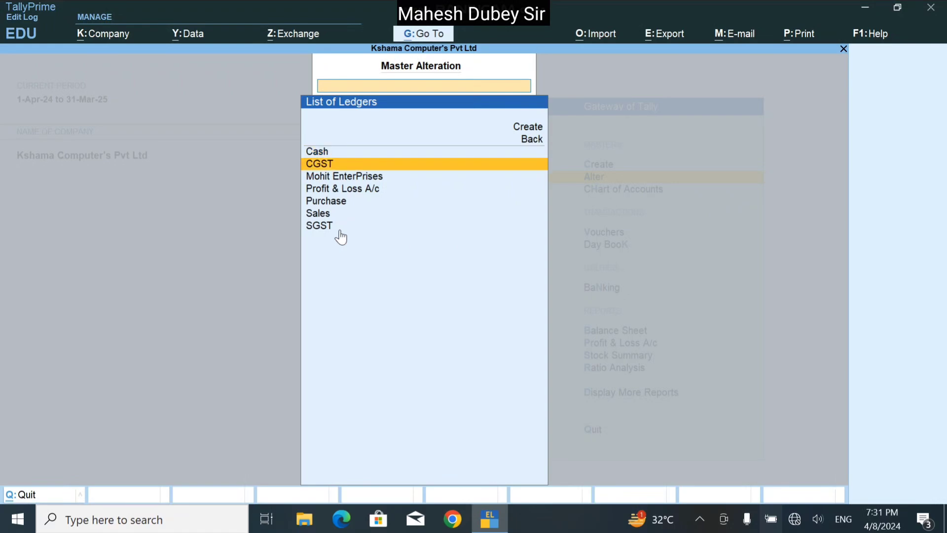
pyautogui.press('Return')
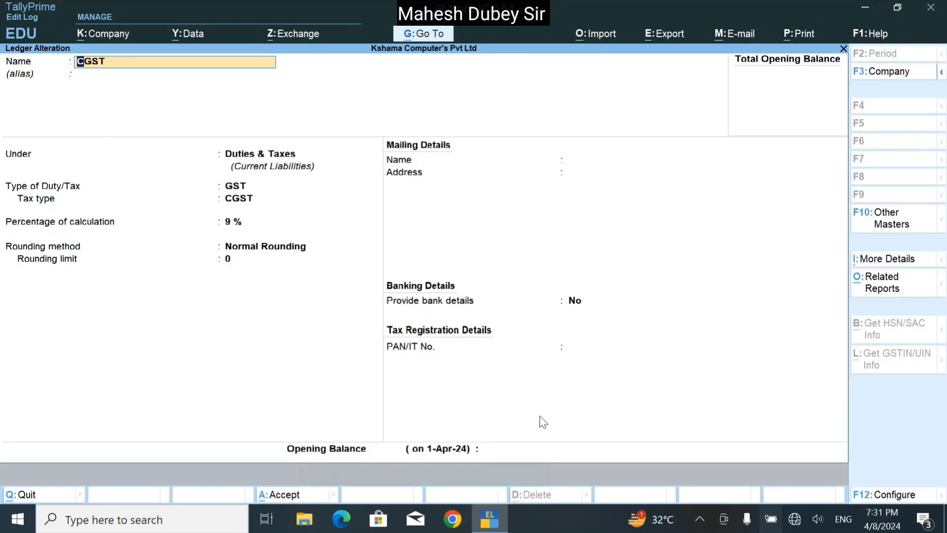
pyautogui.press('Escape')
pyautogui.press('Escape')
pyautogui.press('y')
# Open the Mohit EnterPrises ledger, check its group, mailing and tax registration details, and leave it without saving
pyautogui.press('Down')
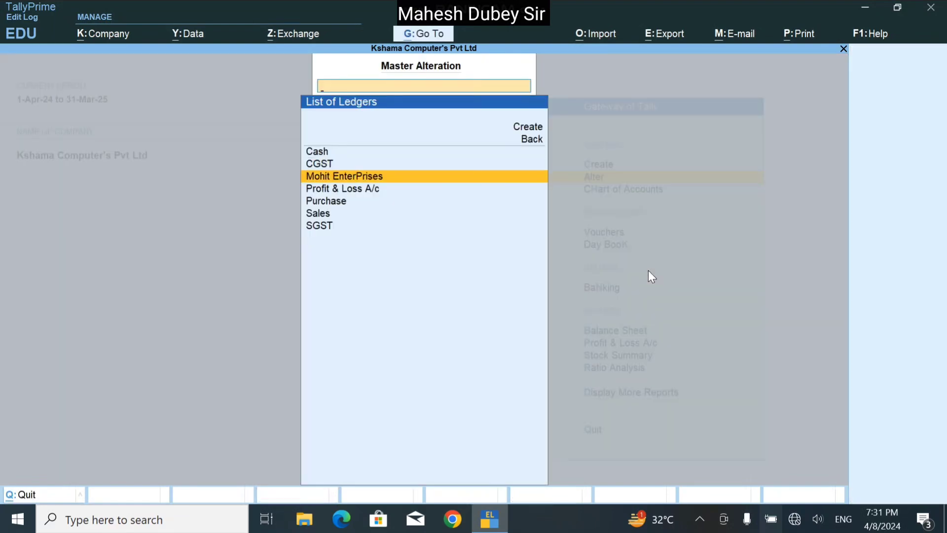
pyautogui.press('Return')
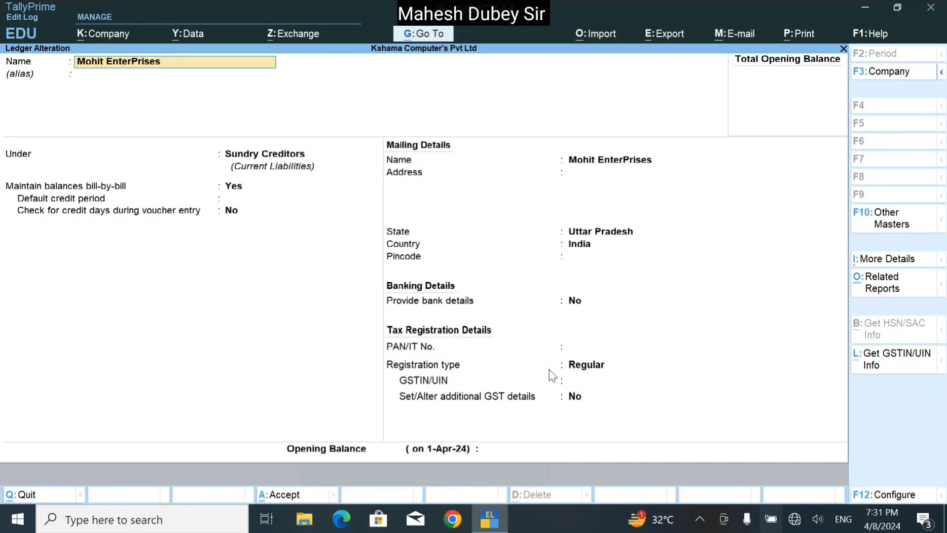
pyautogui.press('Escape')
pyautogui.press('Escape')
pyautogui.press('Return')
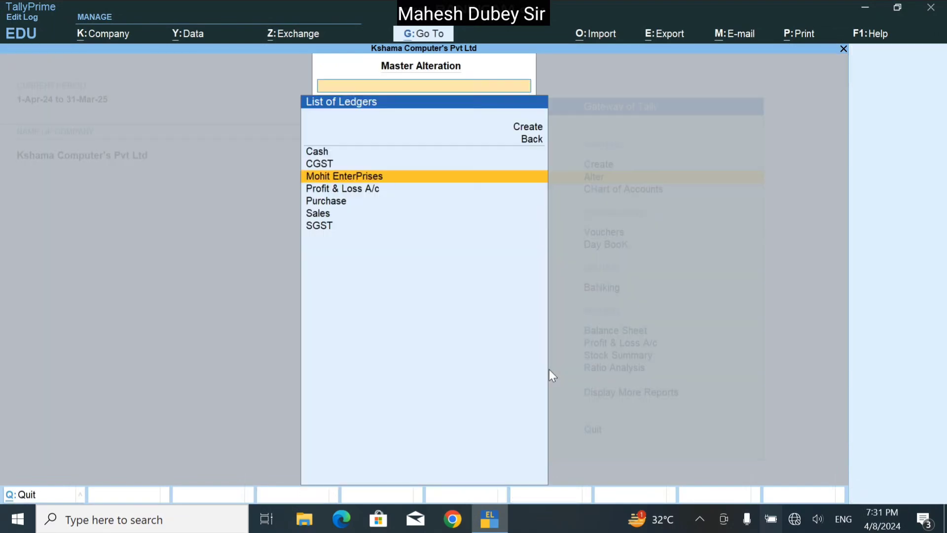
# Open the Purchase ledger for alteration and go through its ledger type, GST applicability and HSN/SAC details
pyautogui.click(336, 204)
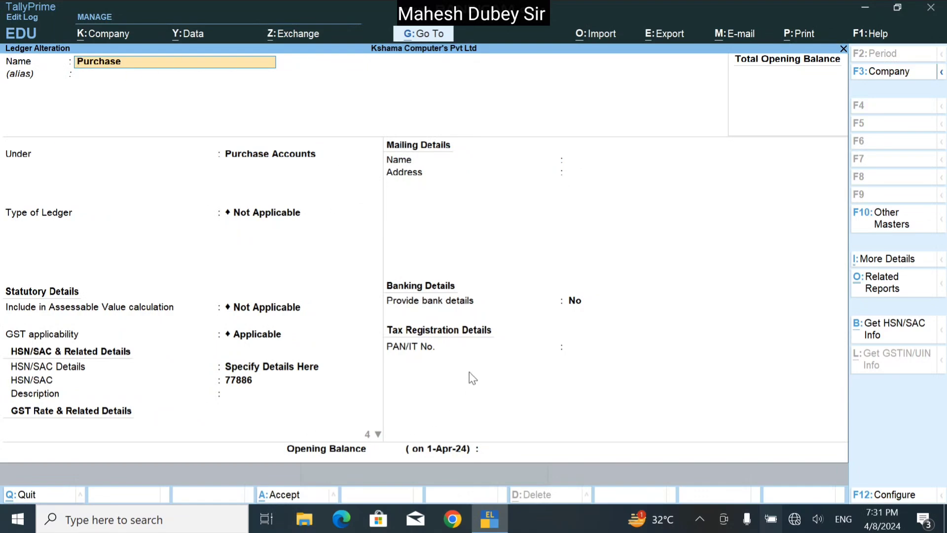
pyautogui.press('Return')
pyautogui.press('Return')
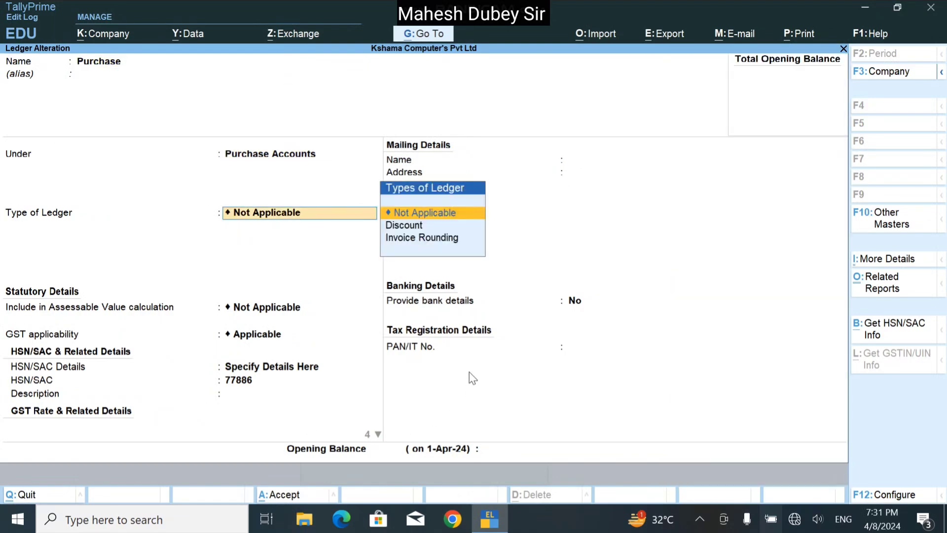
pyautogui.press('Return')
pyautogui.press('Return')
pyautogui.press('Return')
pyautogui.press('Return')
pyautogui.press('Return')
pyautogui.press('Return')
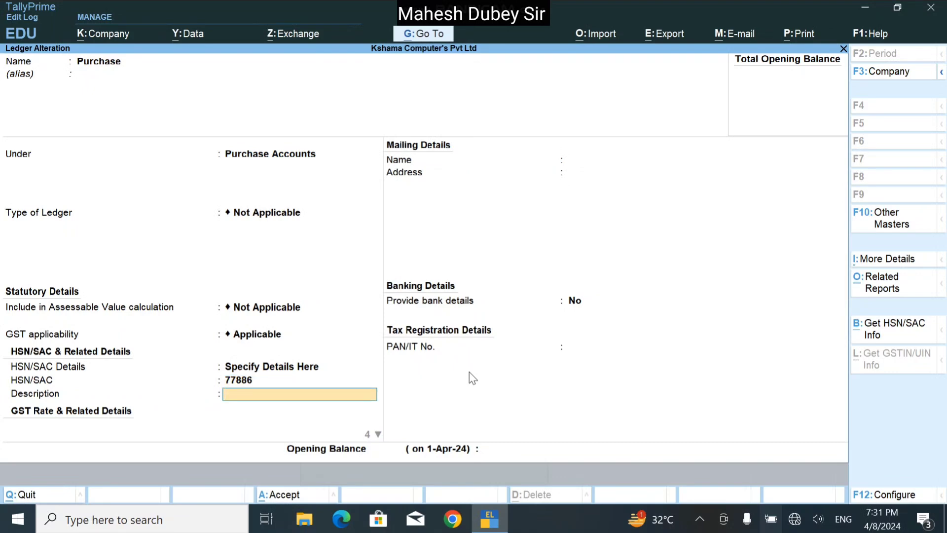
# Check the Purchase ledger's GST rate, taxability and type of supply, and leave the ledger without saving
pyautogui.press('Return')
pyautogui.press('Return')
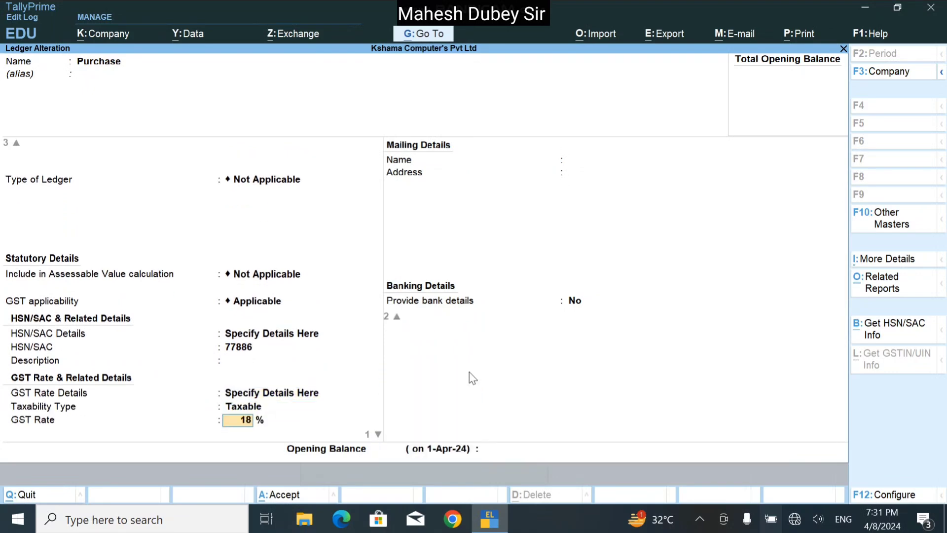
pyautogui.press('Return')
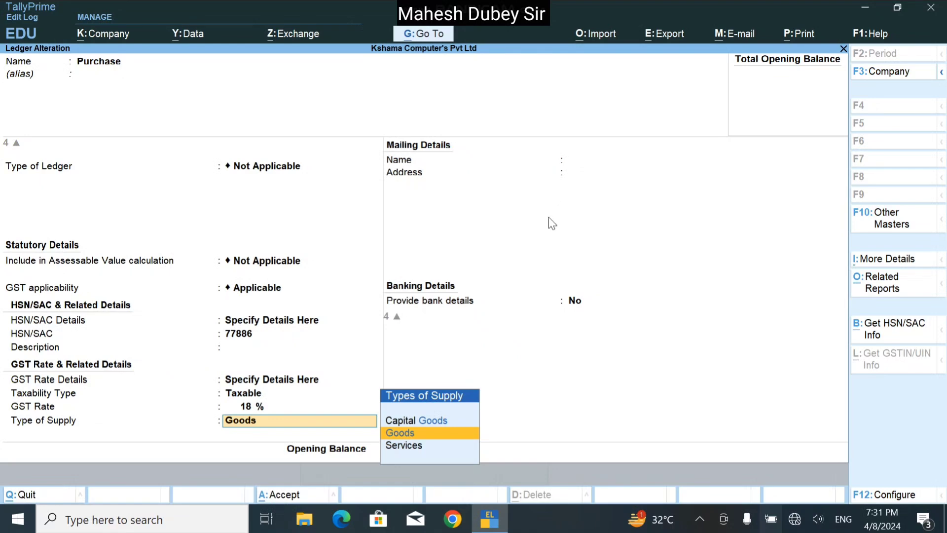
pyautogui.press('Return')
pyautogui.press('Return')
pyautogui.press('Return')
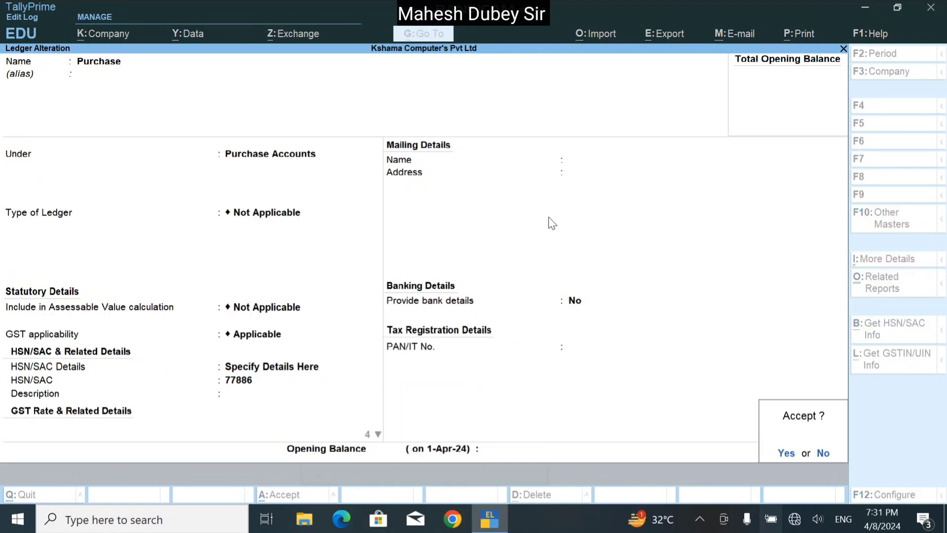
pyautogui.press('Escape')
pyautogui.press('Escape')
pyautogui.press('Escape')
pyautogui.press('Return')
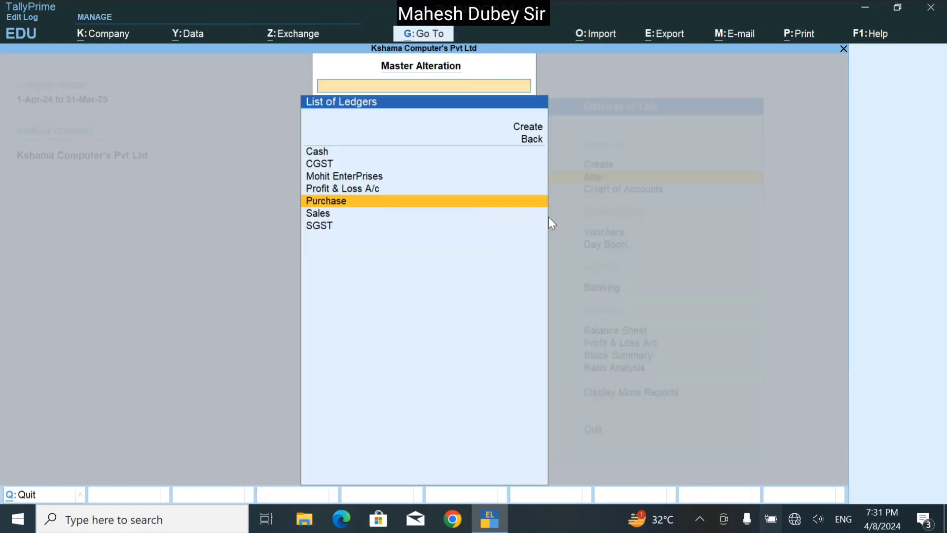
# Open the Sales ledger, go through its HSN/SAC, GST rate and type of supply details, and accept the ledger
pyautogui.press('Down')
pyautogui.press('Return')
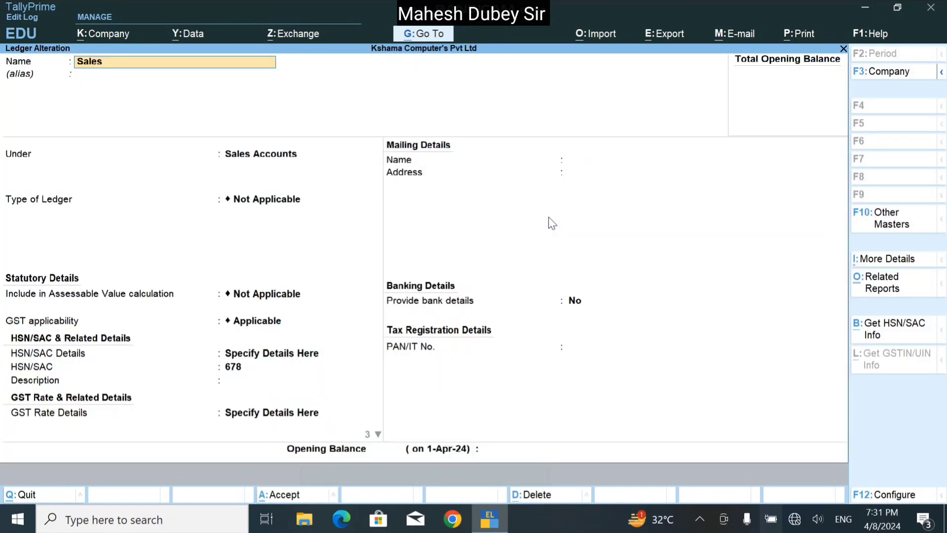
pyautogui.press('Return')
pyautogui.press('Return')
pyautogui.press('Return')
pyautogui.press('Return')
pyautogui.press('Return')
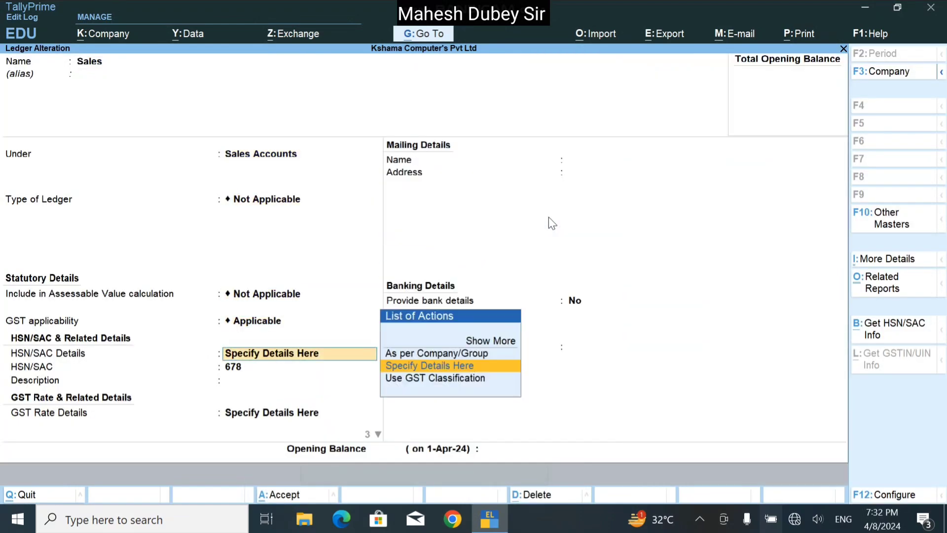
pyautogui.press('Return')
pyautogui.press('Return')
pyautogui.press('Return')
pyautogui.press('Return')
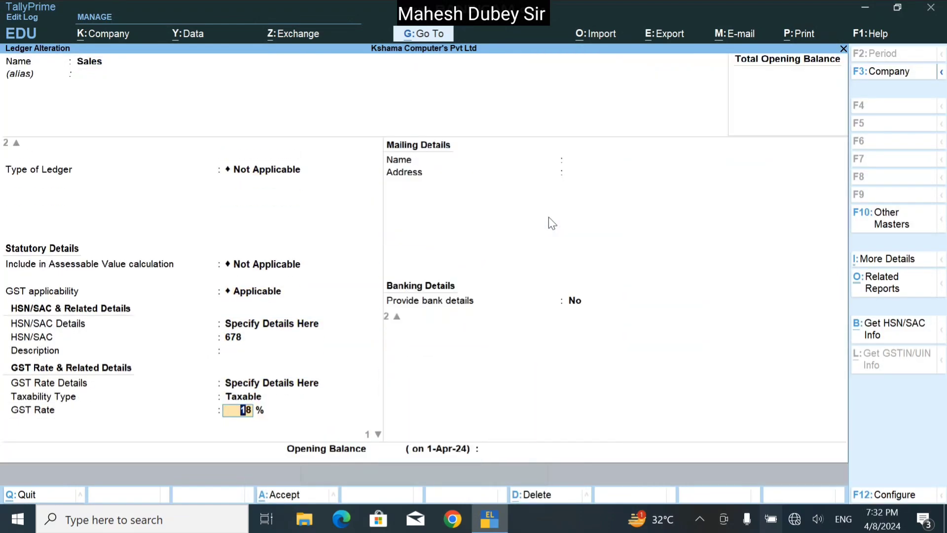
pyautogui.press('Return')
pyautogui.press('BackSpace')
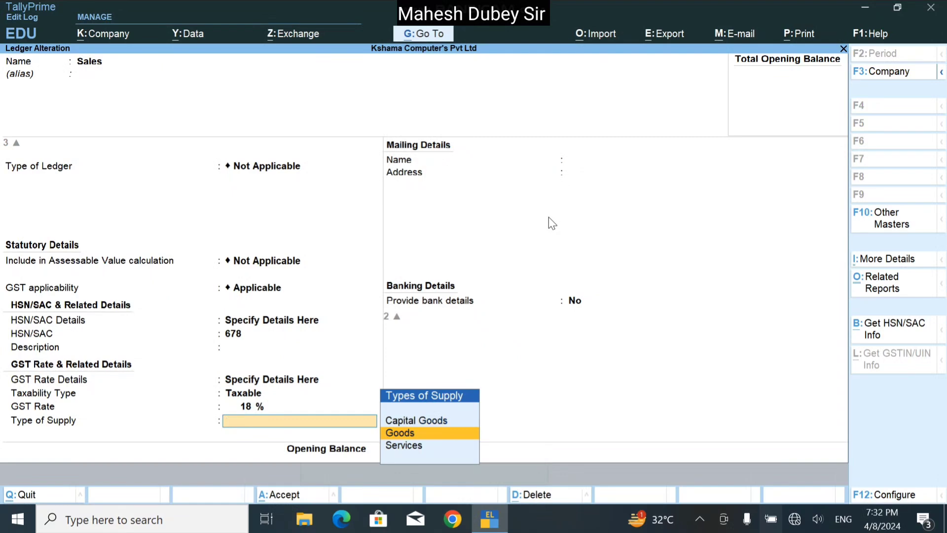
pyautogui.hotkey('ctrl', 'a')
# Open the SGST ledger, check its tax type and calculation percentage, and return to the masters list without saving
pyautogui.press('Down')
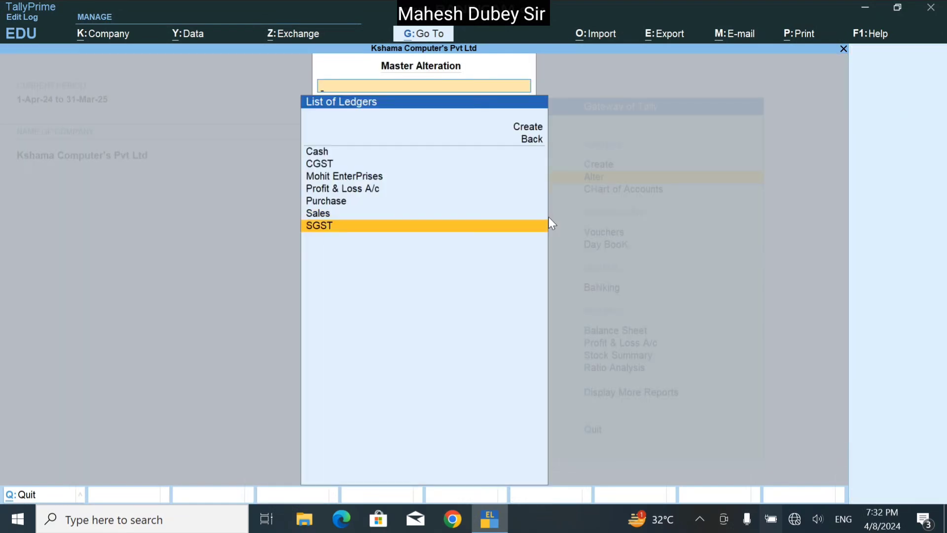
pyautogui.press('Return')
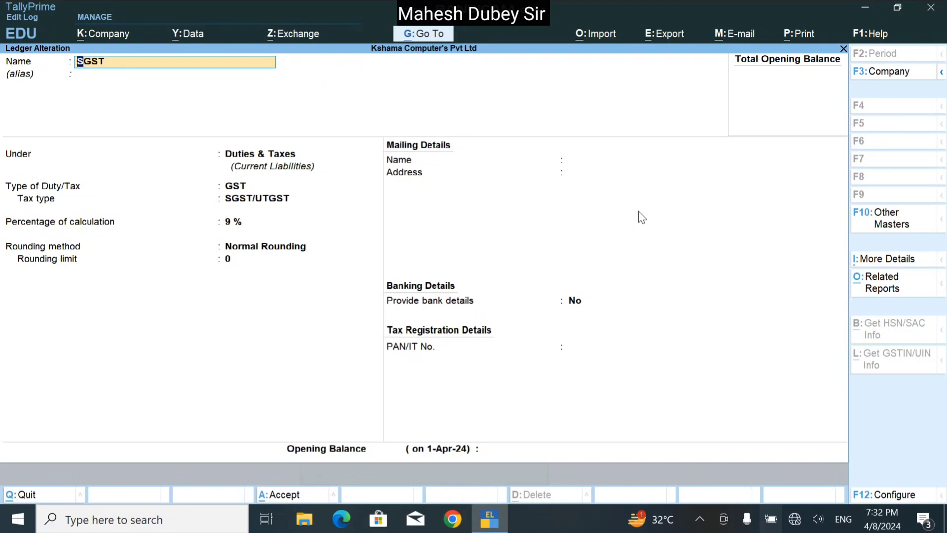
pyautogui.press('BackSpace')
pyautogui.press('Escape')
pyautogui.press('y')
pyautogui.press('Escape')
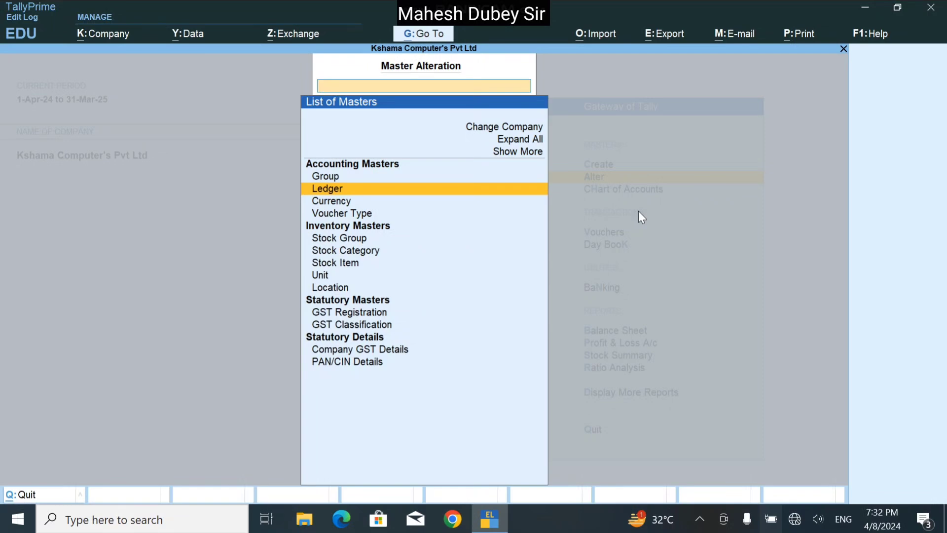
pyautogui.press('Down')
pyautogui.press('Down')
pyautogui.press('Down')
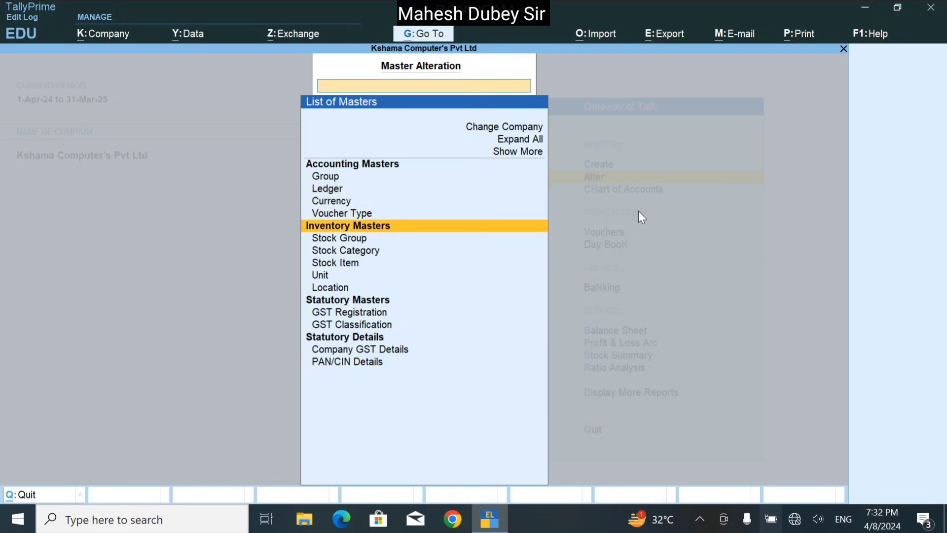
pyautogui.press('Down')
pyautogui.press('Up')
pyautogui.press('Up')
pyautogui.press('Up')
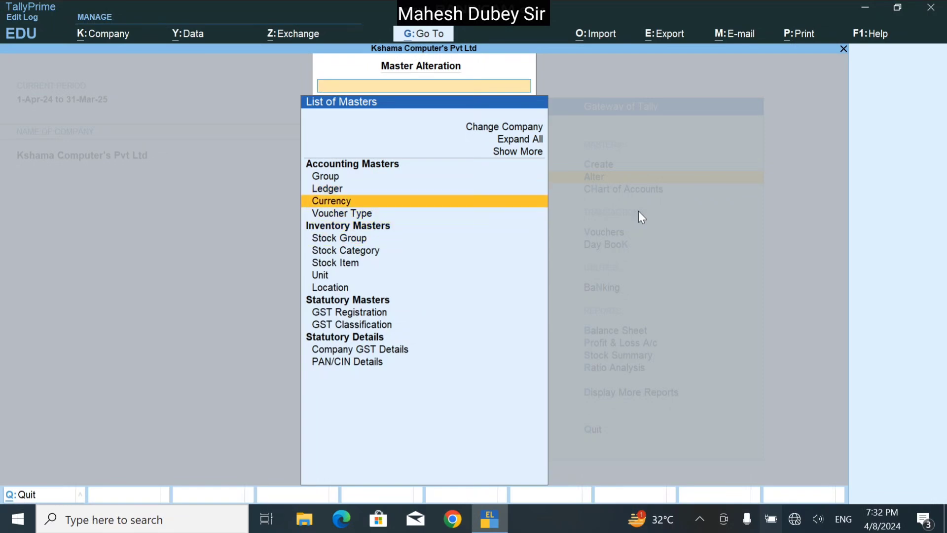
pyautogui.press('Up')
# Reopen the Mohit EnterPrises ledger to look over its details, and quit it without saving
pyautogui.press('Return')
pyautogui.press('Down')
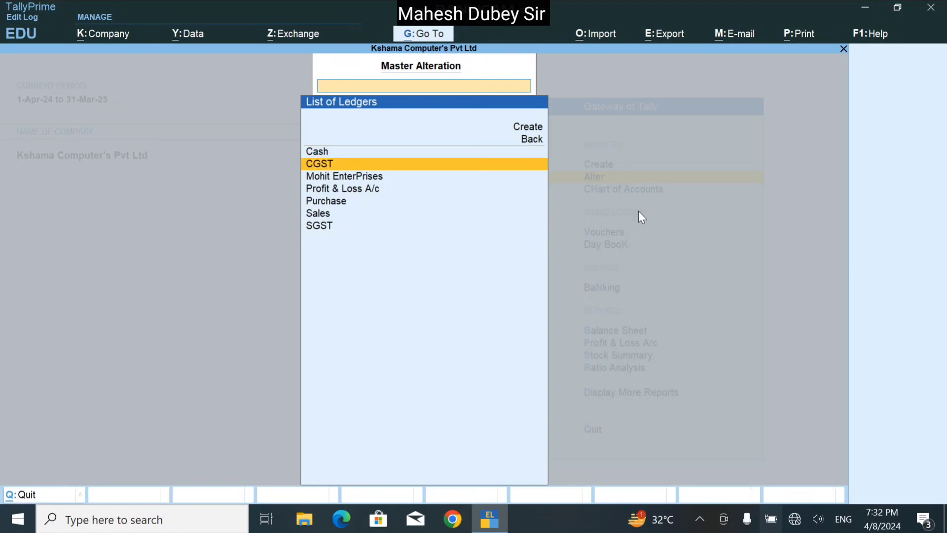
pyautogui.press('Down')
pyautogui.press('Return')
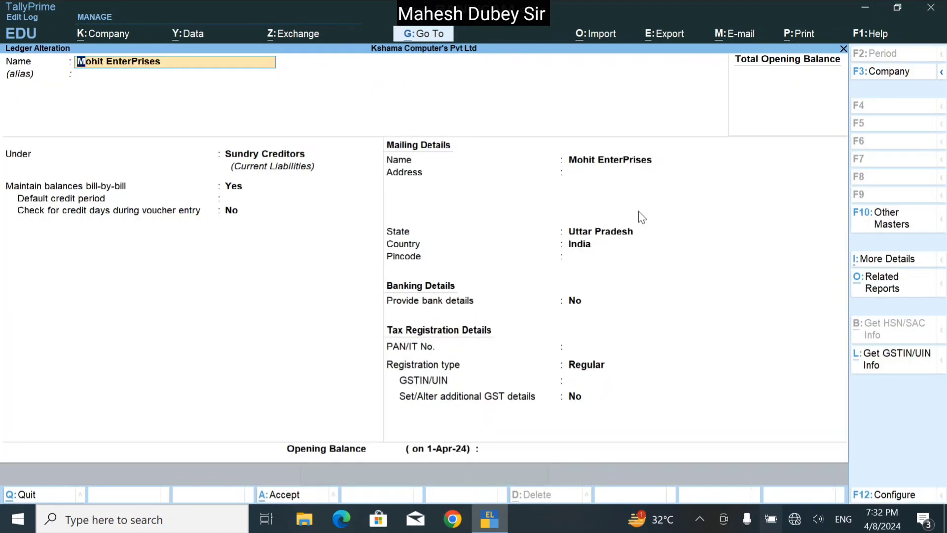
pyautogui.press('BackSpace')
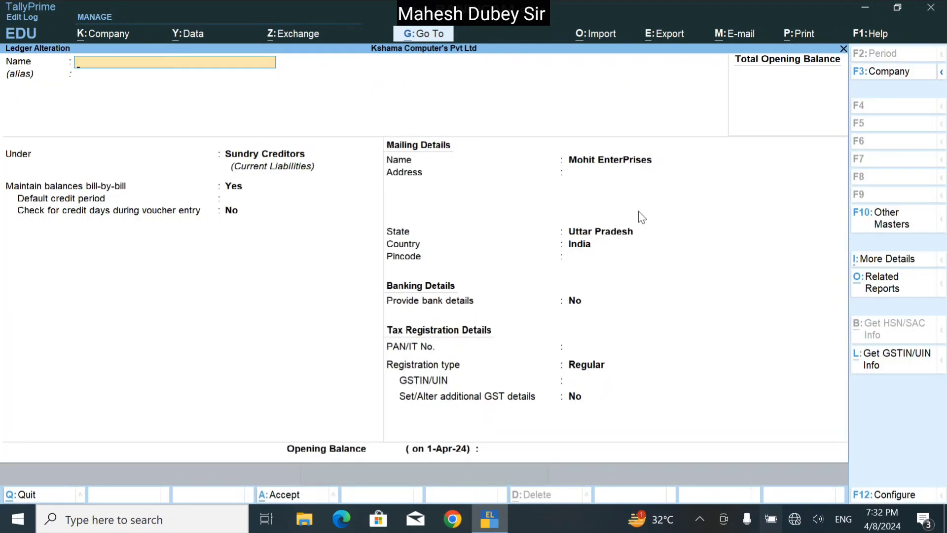
pyautogui.press('Escape')
pyautogui.press('y')
# Reopen the Purchase ledger, go through its fields down to the GST rate, and quit to the masters list without saving
pyautogui.press('Down')
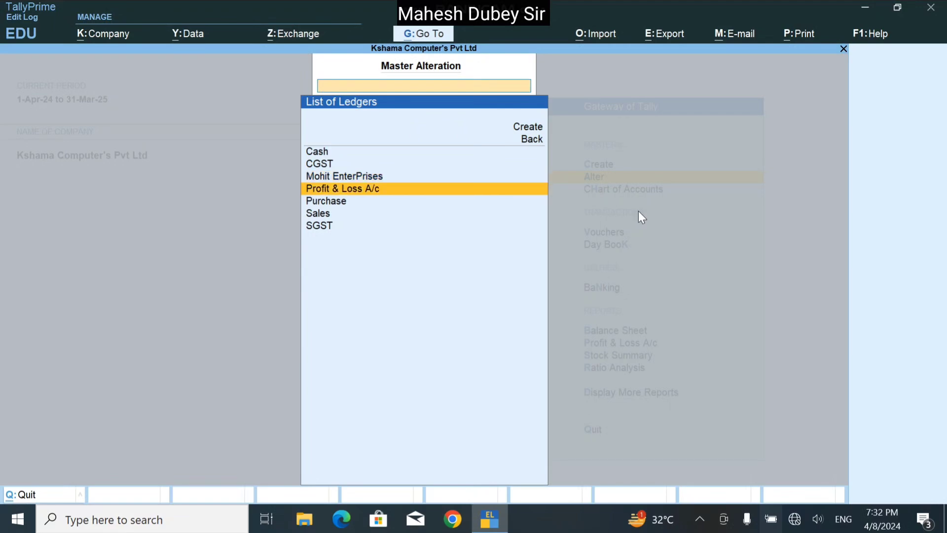
pyautogui.press('Down')
pyautogui.press('Return')
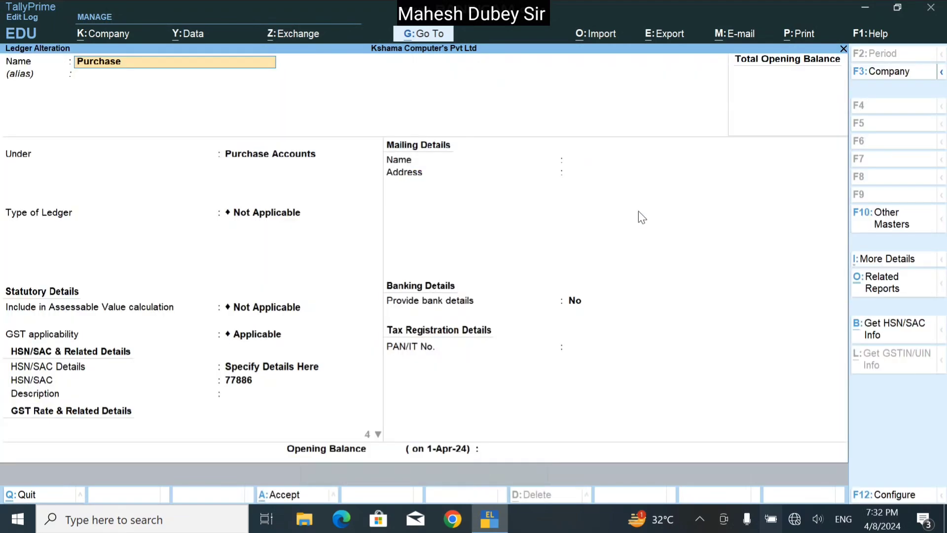
pyautogui.press('Return')
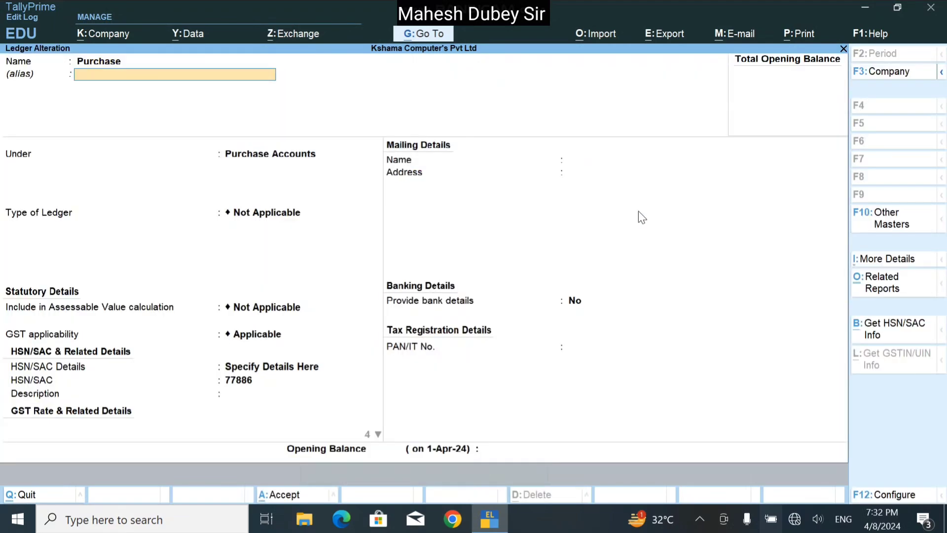
pyautogui.press('Return')
pyautogui.press('Return')
pyautogui.press('Return')
pyautogui.press('Return')
pyautogui.press('Return')
pyautogui.press('Return')
pyautogui.press('Return')
pyautogui.press('Return')
pyautogui.press('Return')
pyautogui.press('BackSpace')
pyautogui.press('Escape')
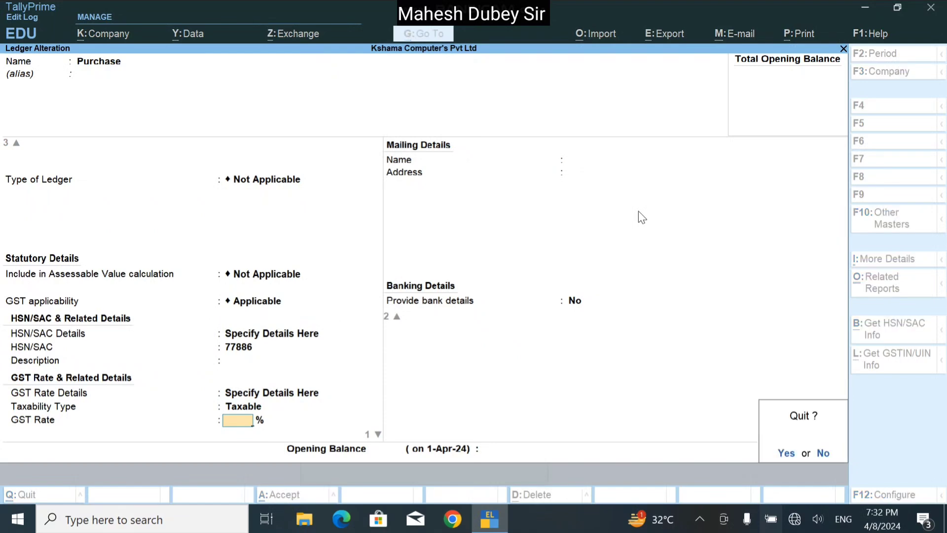
pyautogui.press('y')
pyautogui.press('Escape')
# Open the Computer Parts stock group for alteration
pyautogui.press('Down')
pyautogui.press('Down')
pyautogui.press('Down')
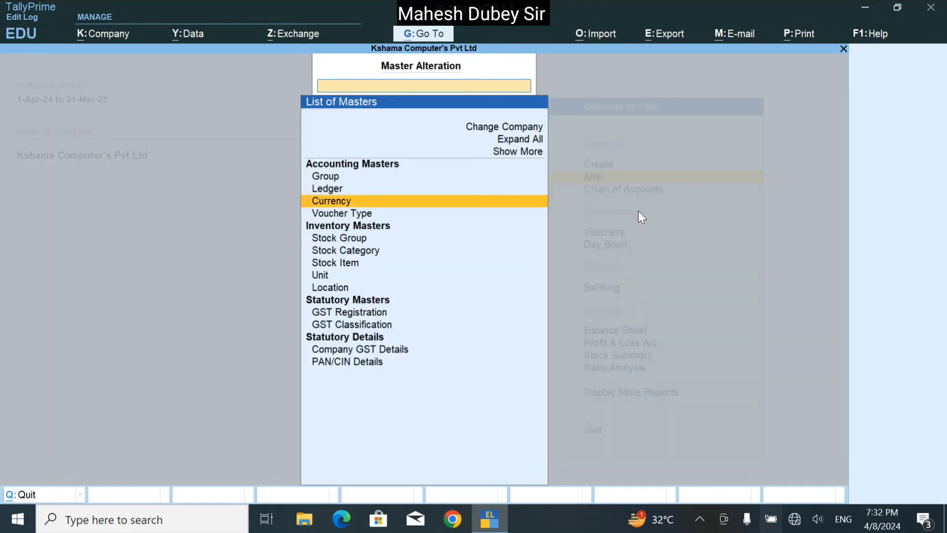
pyautogui.press('Down')
pyautogui.press('Return')
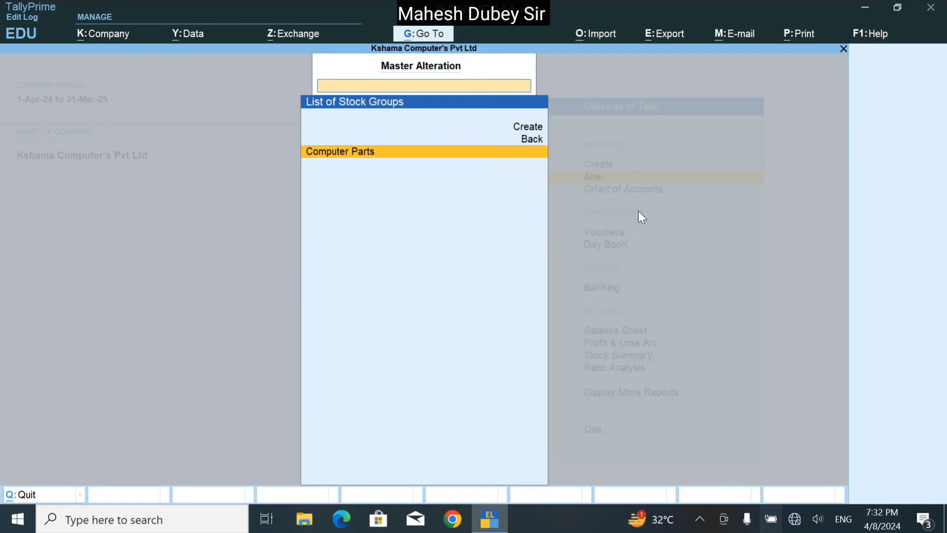
pyautogui.press('Escape')
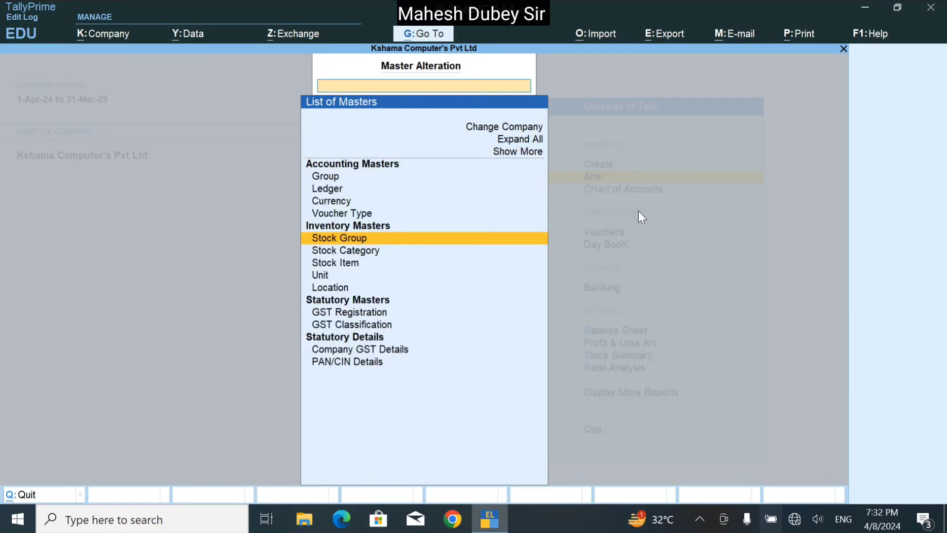
pyautogui.press('Return')
pyautogui.press('Return')
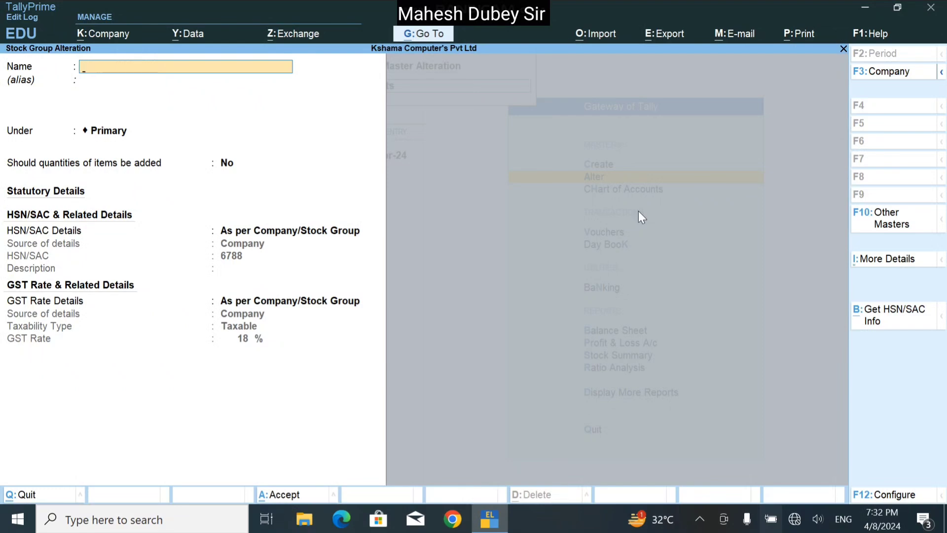
# Quit the Computer Parts stock group without saving and look over the list of units
pyautogui.press('Escape')
pyautogui.press('Escape')
pyautogui.press('Up')
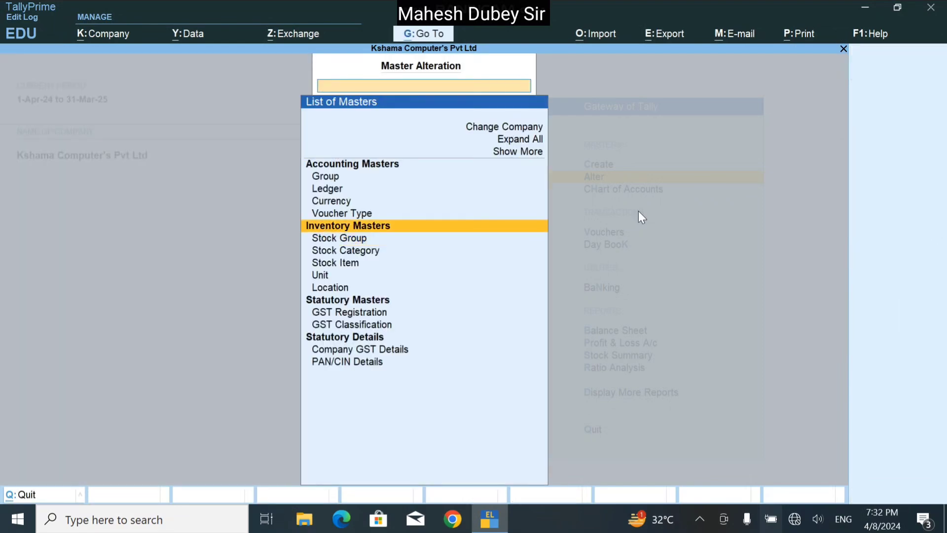
pyautogui.press('Down')
pyautogui.press('Down')
pyautogui.press('Down')
pyautogui.press('Down')
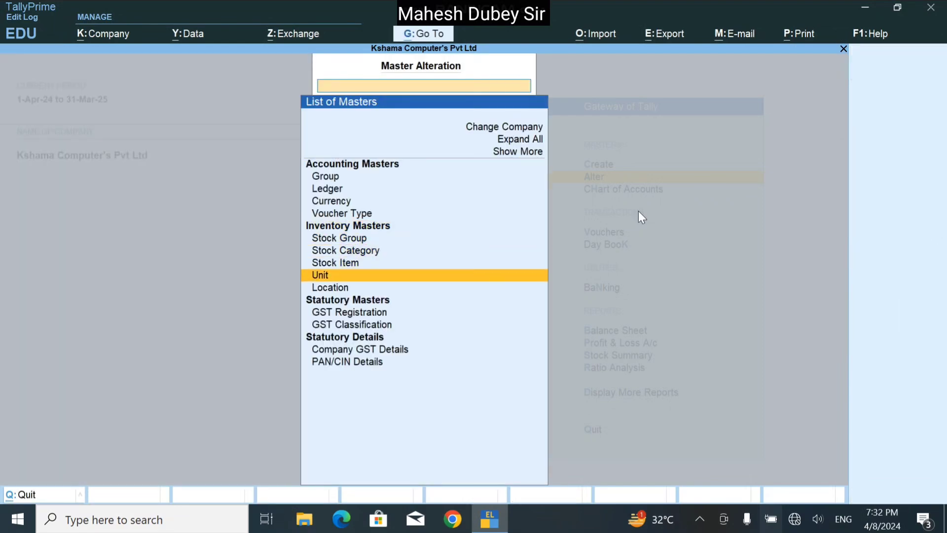
pyautogui.press('Return')
pyautogui.press('Down')
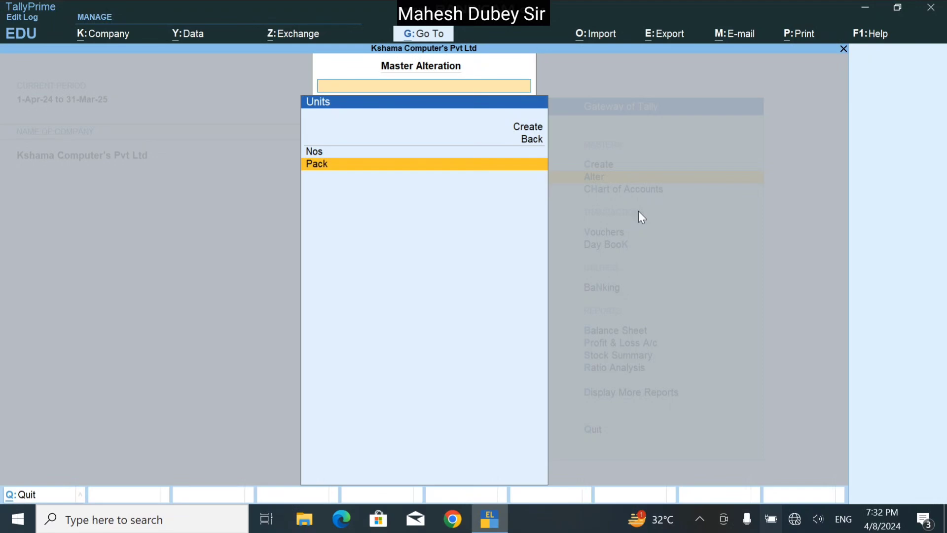
# Open the Keyboard stock item to check its unit and GST details, and quit it without saving
pyautogui.press('Escape')
pyautogui.press('Up')
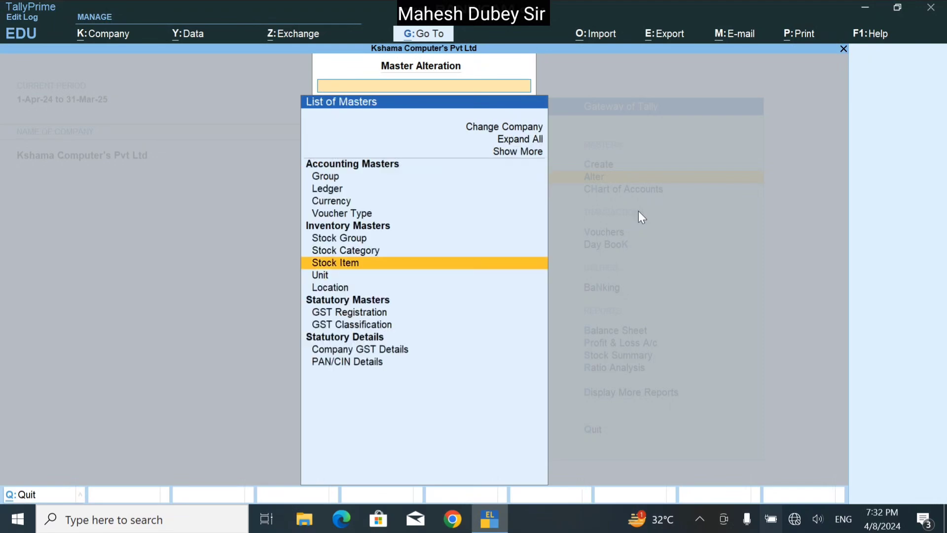
pyautogui.press('Return')
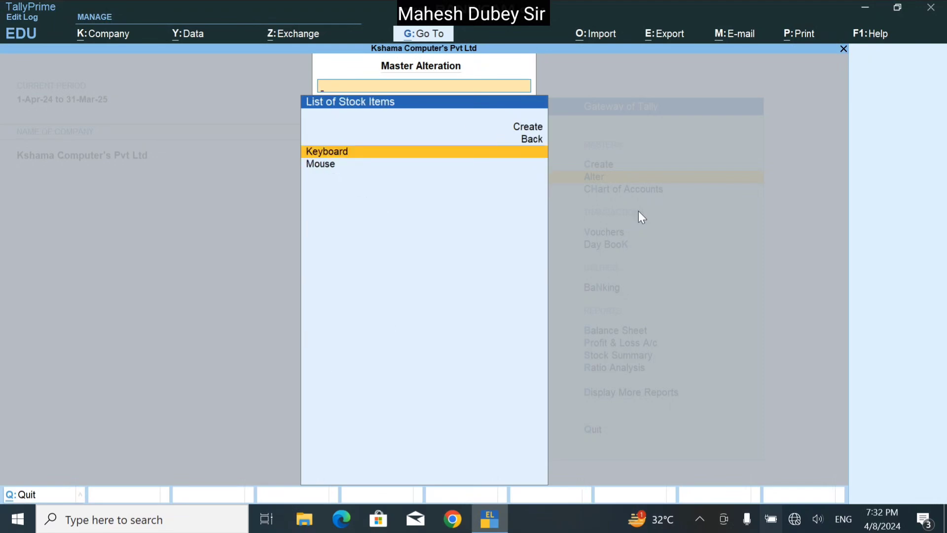
pyautogui.press('Return')
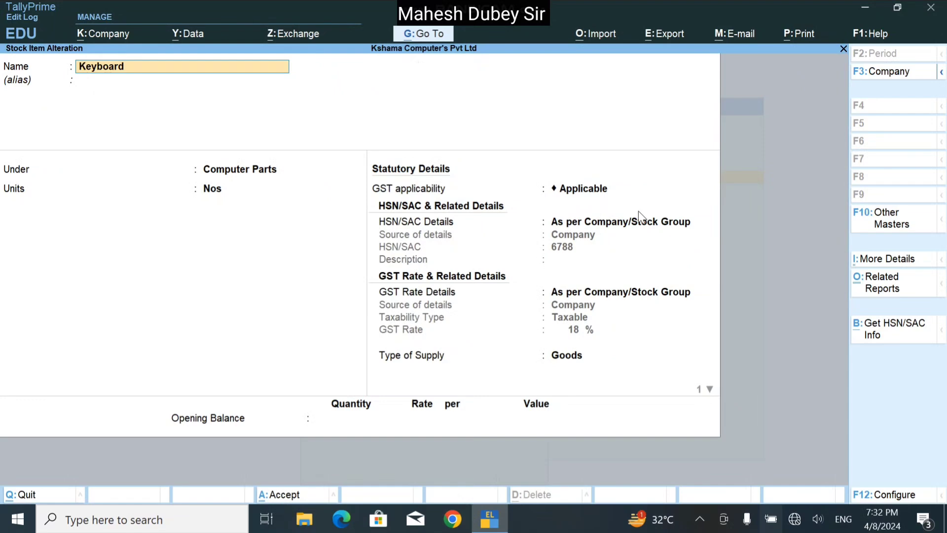
pyautogui.press('Escape')
pyautogui.press('Escape')
pyautogui.press('Return')
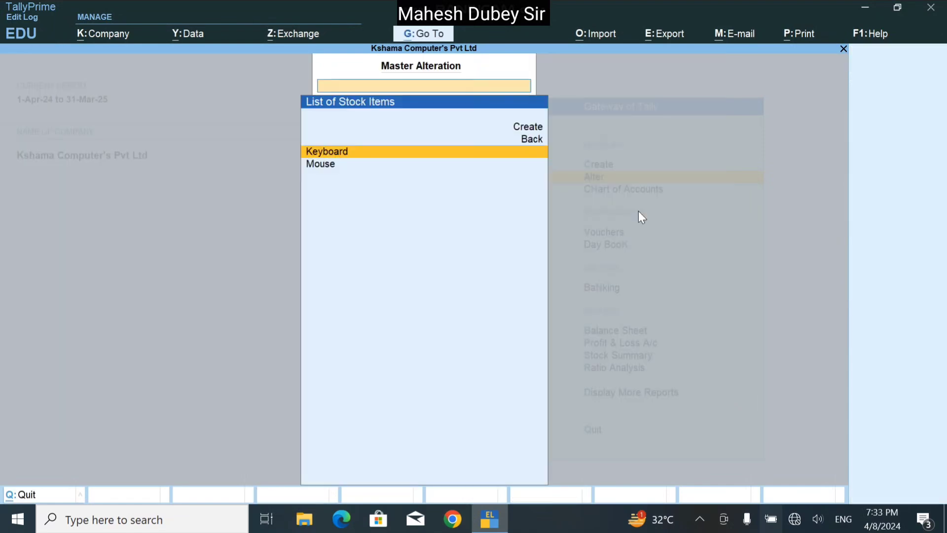
# Open the Mouse stock item to check its GST details, and return to the Gateway of Tally without saving
pyautogui.press('Down')
pyautogui.press('Return')
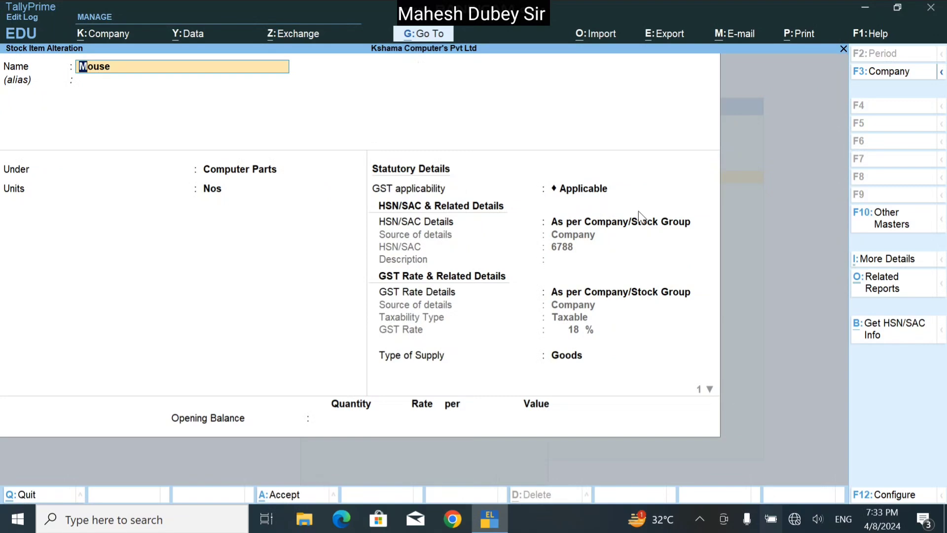
pyautogui.press('BackSpace')
pyautogui.press('Escape')
pyautogui.press('Return')
pyautogui.press('BackSpace')
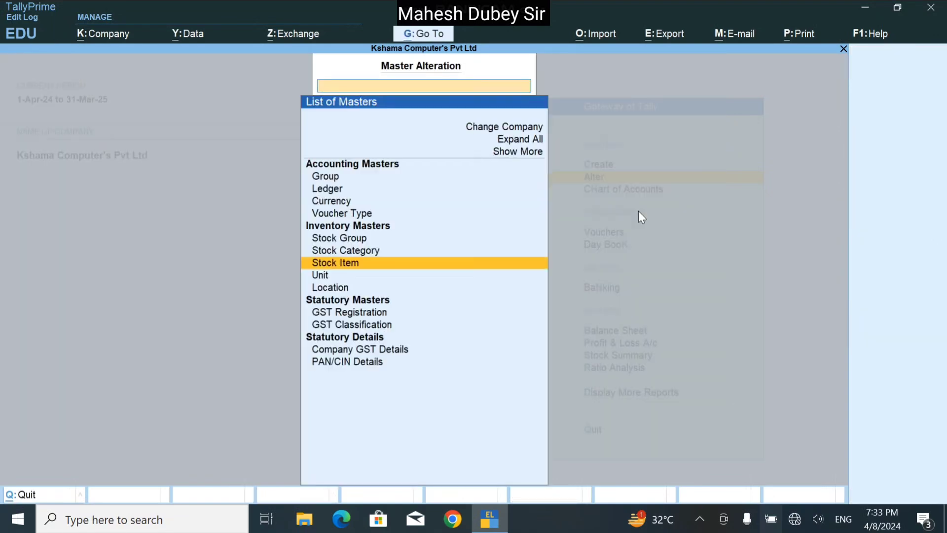
pyautogui.press('Escape')
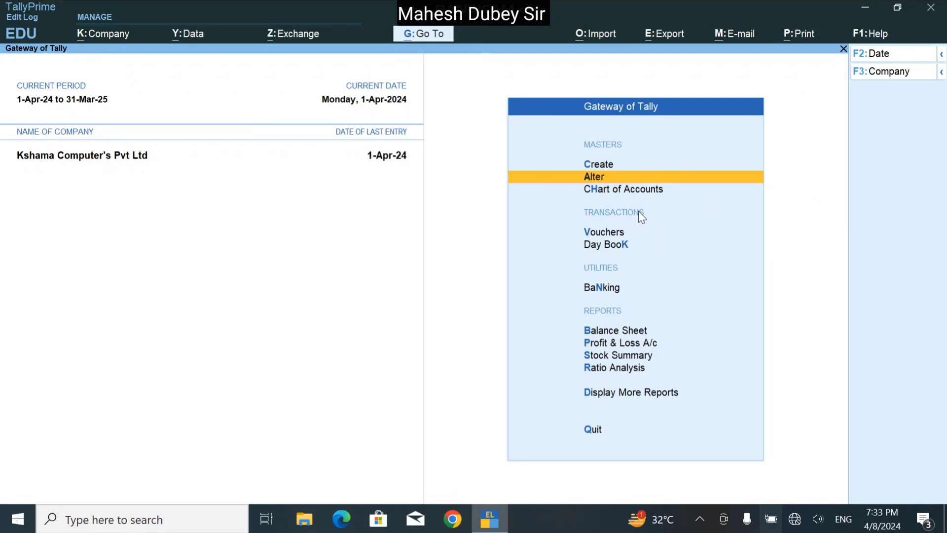
# Open the Day Book from the Gateway of Tally
pyautogui.press('Down')
pyautogui.press('Down')
pyautogui.press('Down')
pyautogui.press('Down')
pyautogui.press('Down')
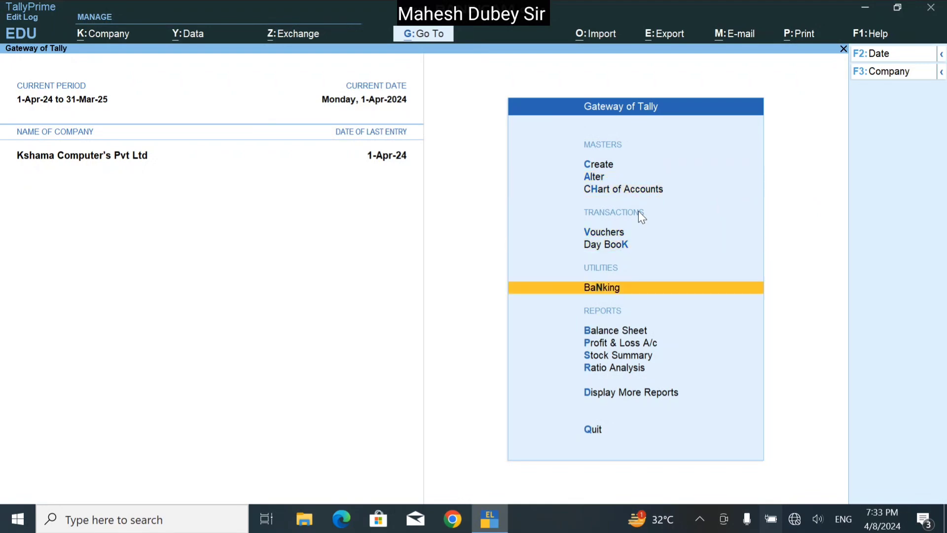
pyautogui.press('Up')
pyautogui.press('Up')
pyautogui.press('Up')
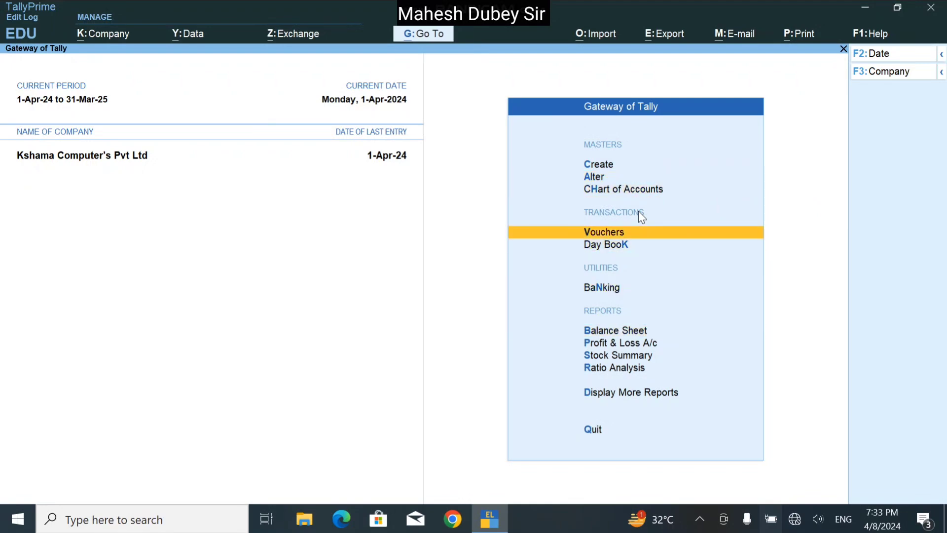
pyautogui.press('Down')
pyautogui.press('Return')
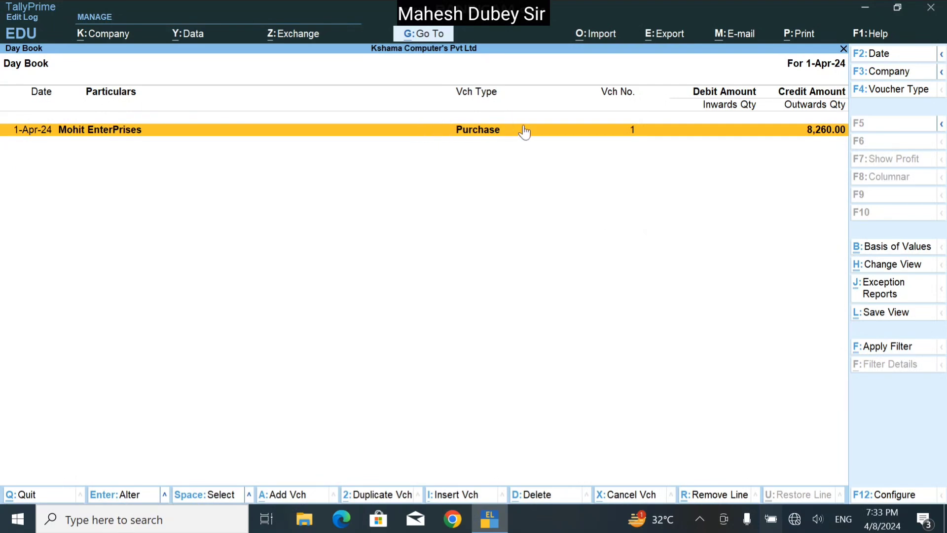
# Open the Mohit EnterPrises purchase voucher to review its items and taxes, and return to the Gateway of Tally without saving
pyautogui.click(592, 141)
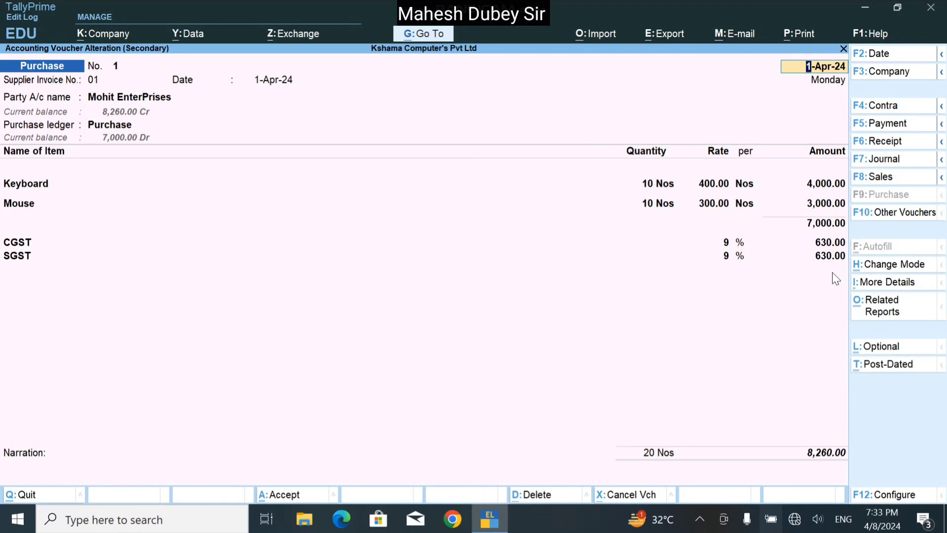
pyautogui.press('Escape')
pyautogui.press('Return')
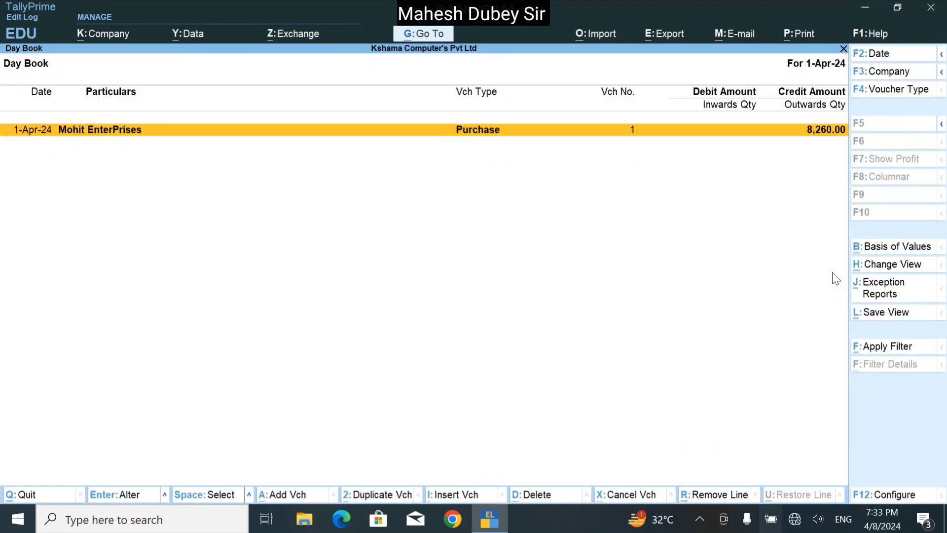
pyautogui.press('Escape')
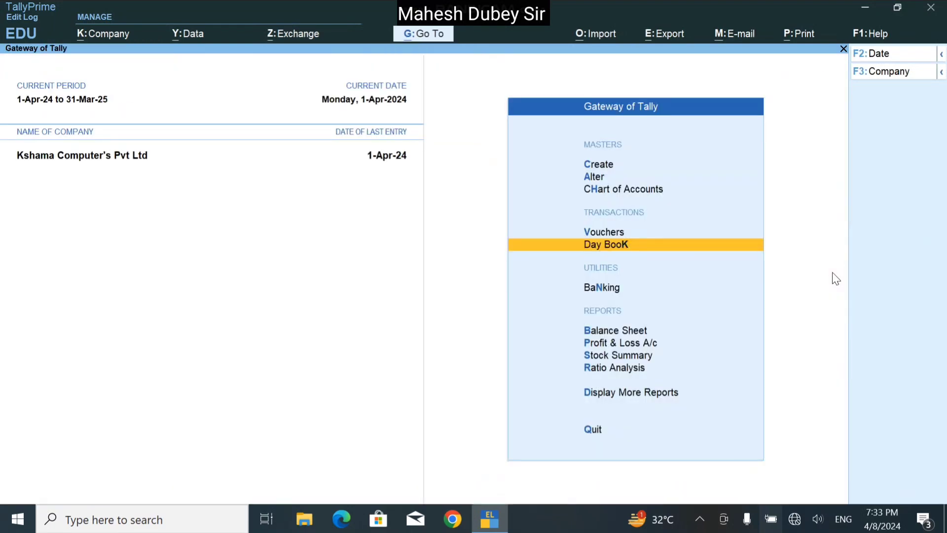
# Start a sales voucher and choose Mohit EnterPrises as the party account
pyautogui.press('Up')
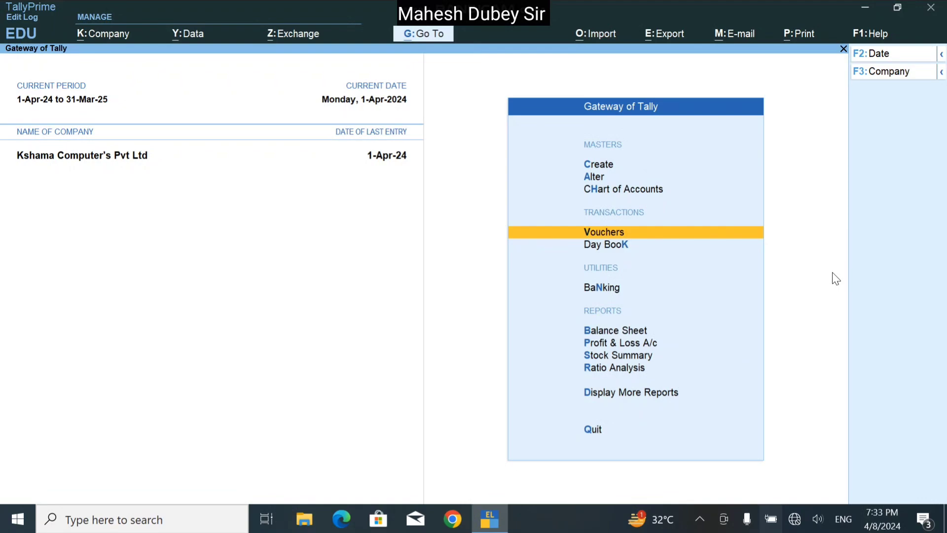
pyautogui.press('Return')
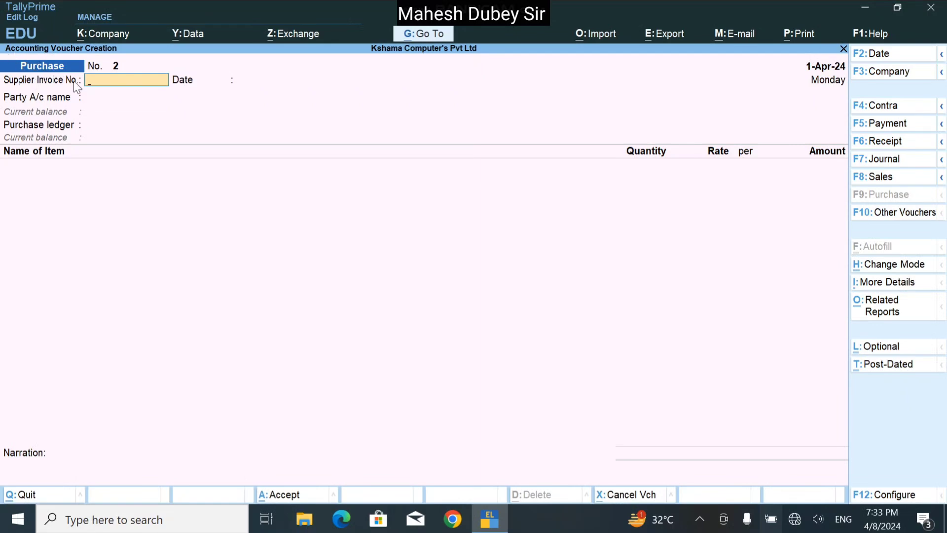
pyautogui.click(881, 178)
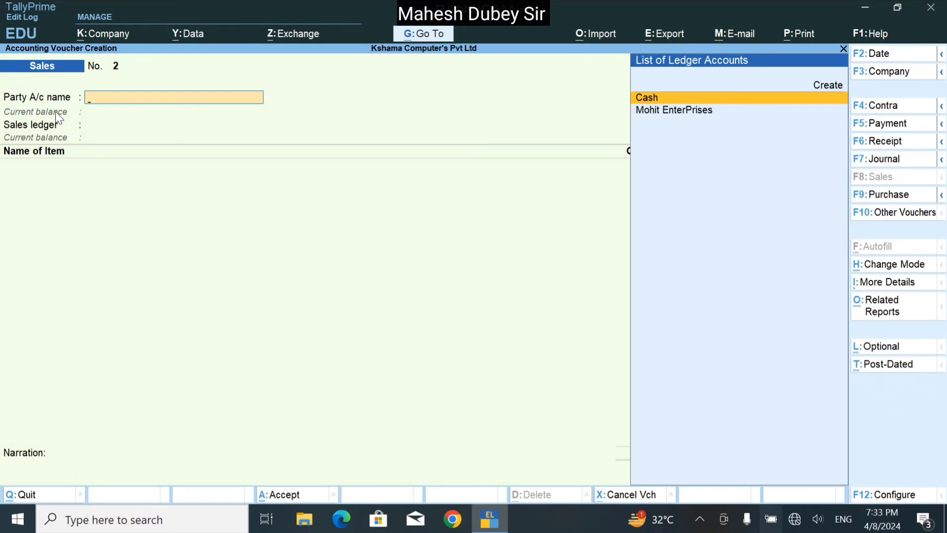
pyautogui.press('Down')
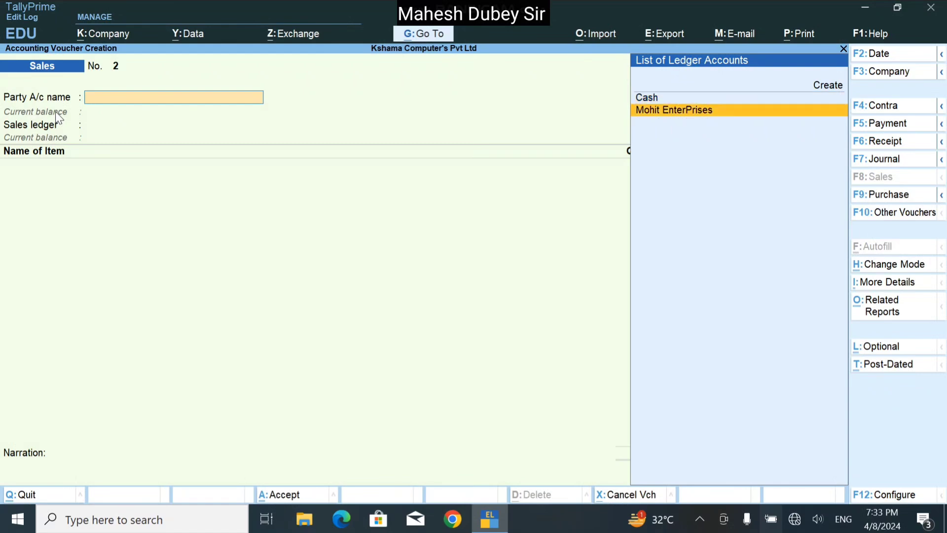
pyautogui.press('Return')
# Leave the dispatch details blank and accept the party details for Mohit EnterPrises with Uttar Pradesh as the place of supply
pyautogui.press('Return')
pyautogui.press('Return')
pyautogui.press('Return')
pyautogui.press('Return')
pyautogui.press('Return')
pyautogui.press('Return')
pyautogui.press('Return')
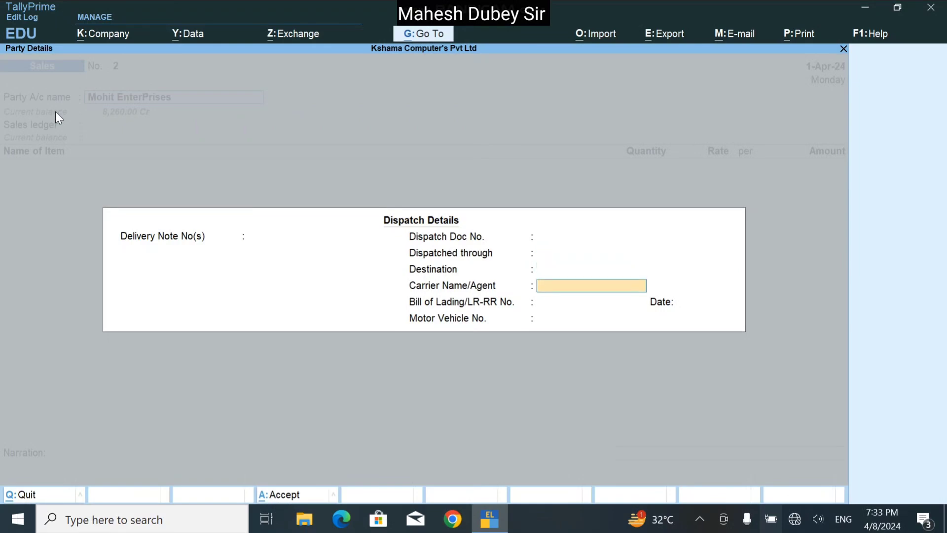
pyautogui.press('Return')
pyautogui.press('Return')
pyautogui.press('Return')
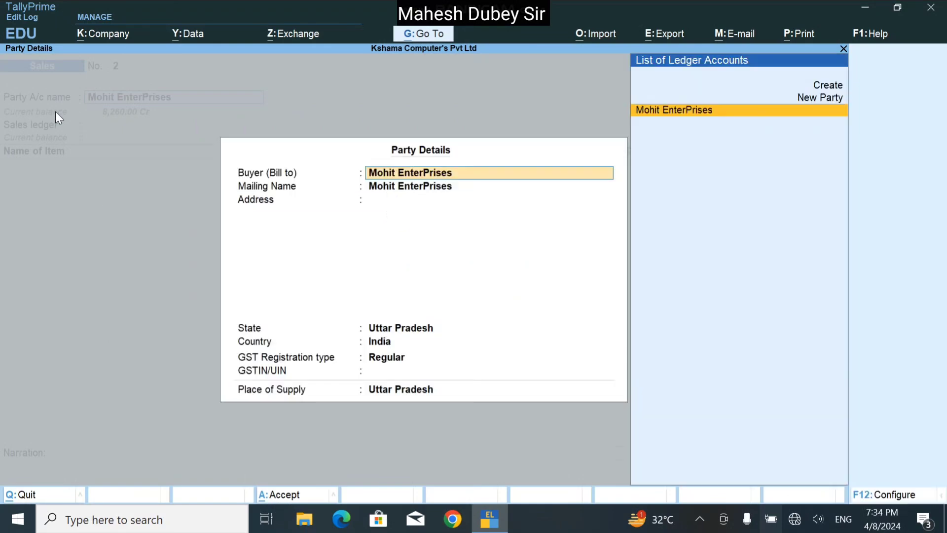
pyautogui.press('Return')
pyautogui.press('Return')
pyautogui.press('Return')
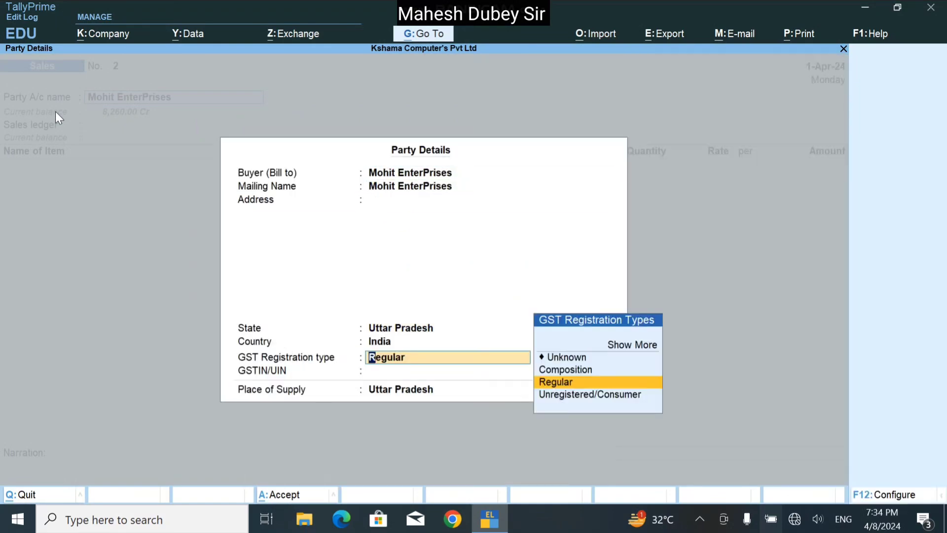
pyautogui.press('Return')
pyautogui.press('Return')
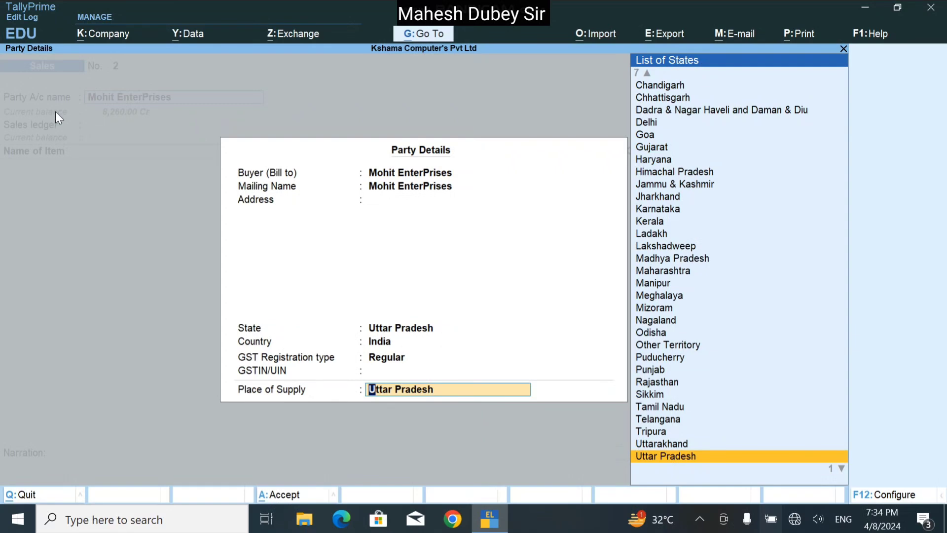
pyautogui.press('Return')
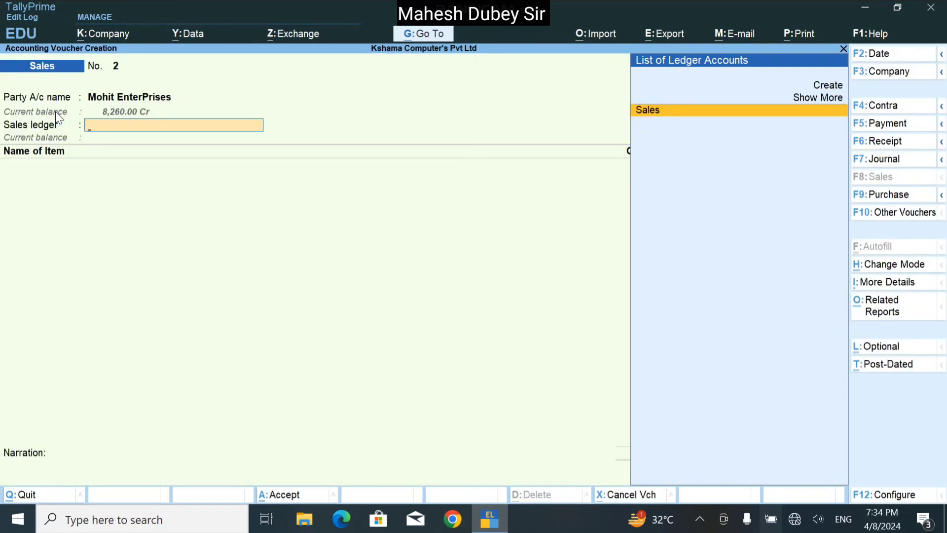
# Try entering 10 Nos of Keyboard under the Sales ledger, and abandon the sales voucher without saving
pyautogui.press('Return')
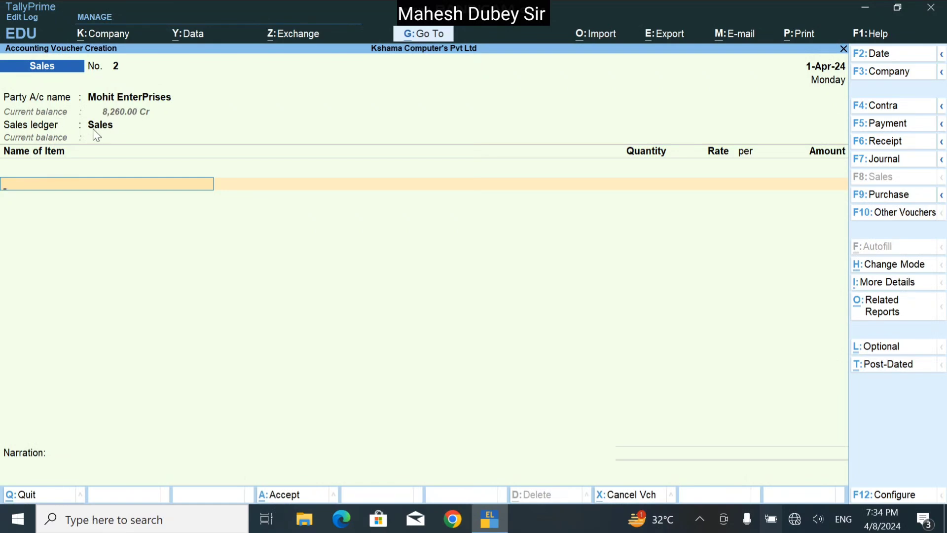
pyautogui.press('space')
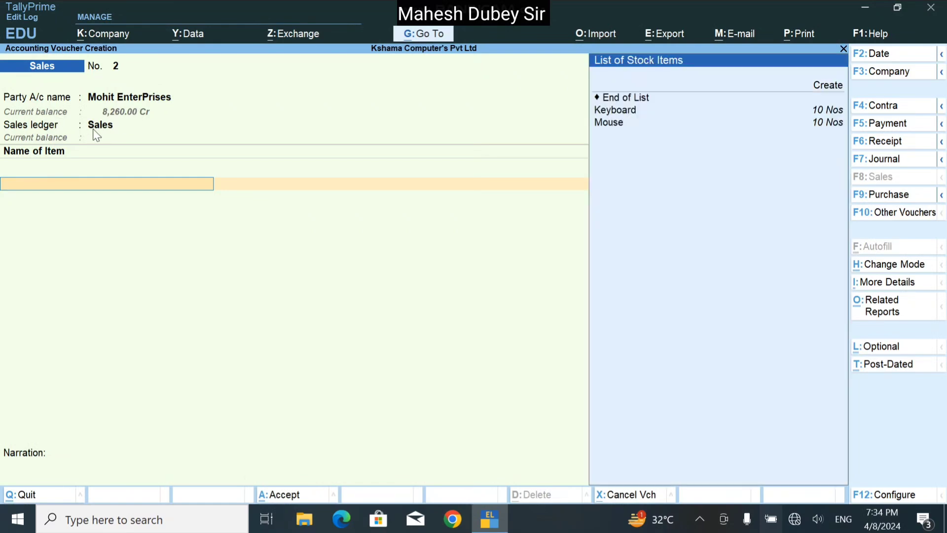
pyautogui.press('Down')
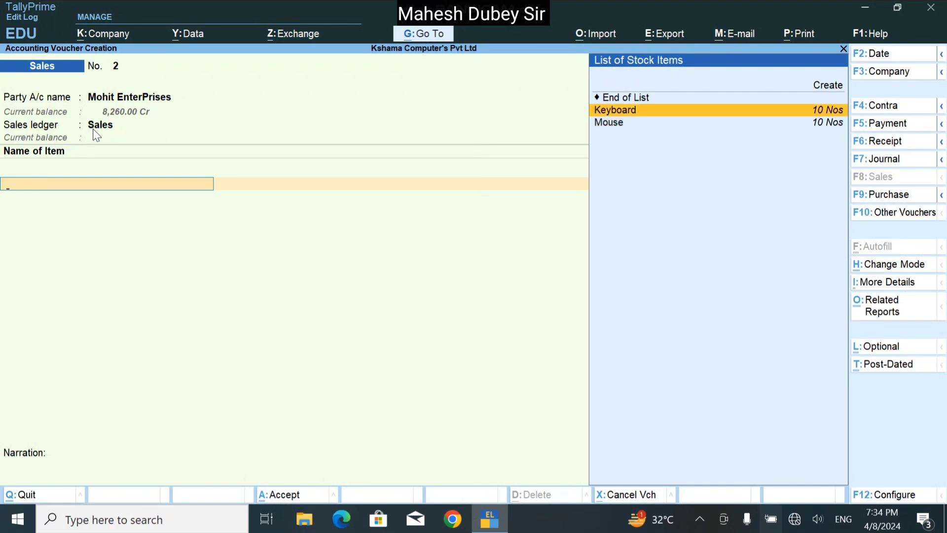
pyautogui.press('Return')
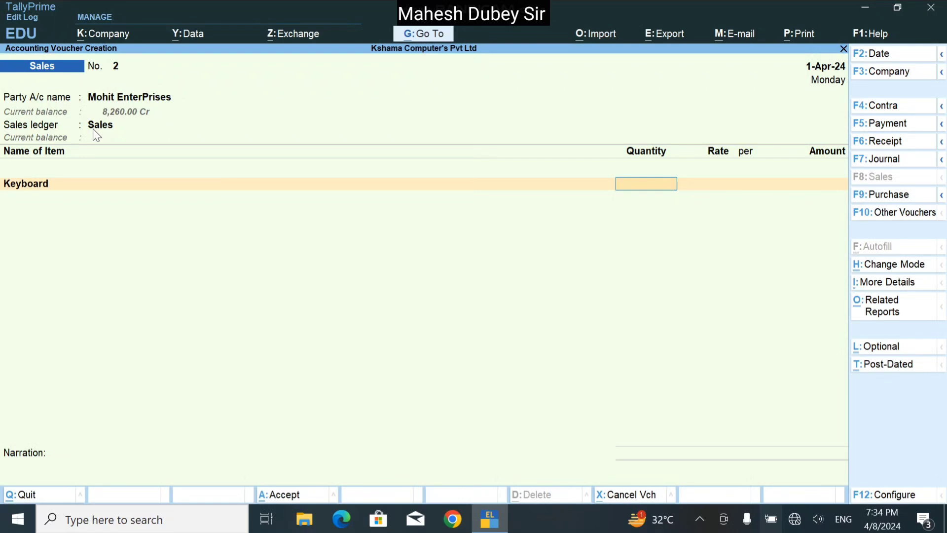
pyautogui.write('10')
pyautogui.press('Return')
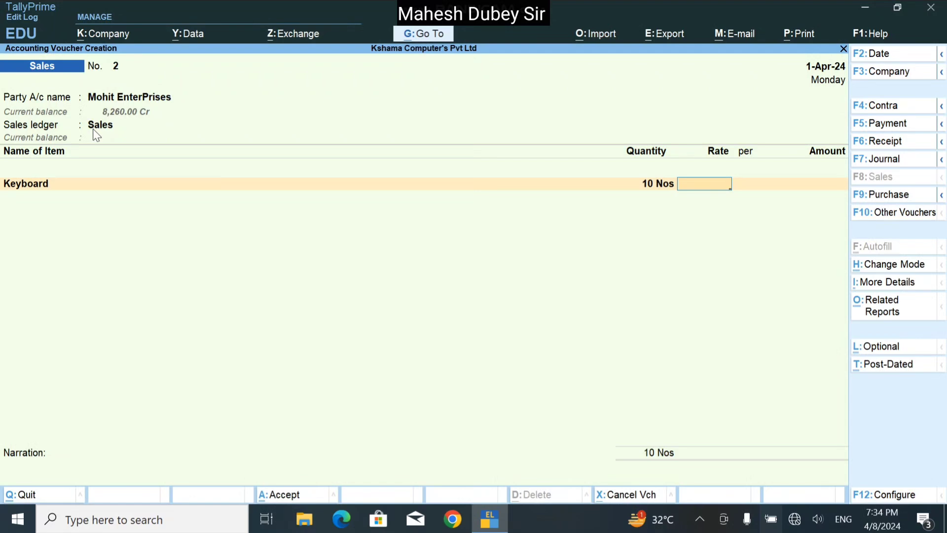
pyautogui.press('Escape')
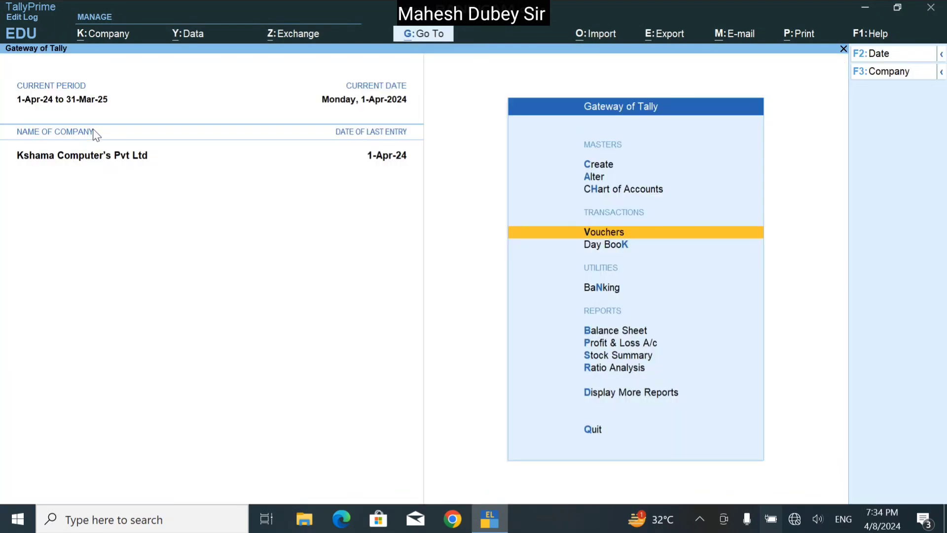
# Reopen the purchase voucher from the Day Book to recheck its rates and GST amounts, and return to the Gateway of Tally without saving
pyautogui.press('Down')
pyautogui.press('Return')
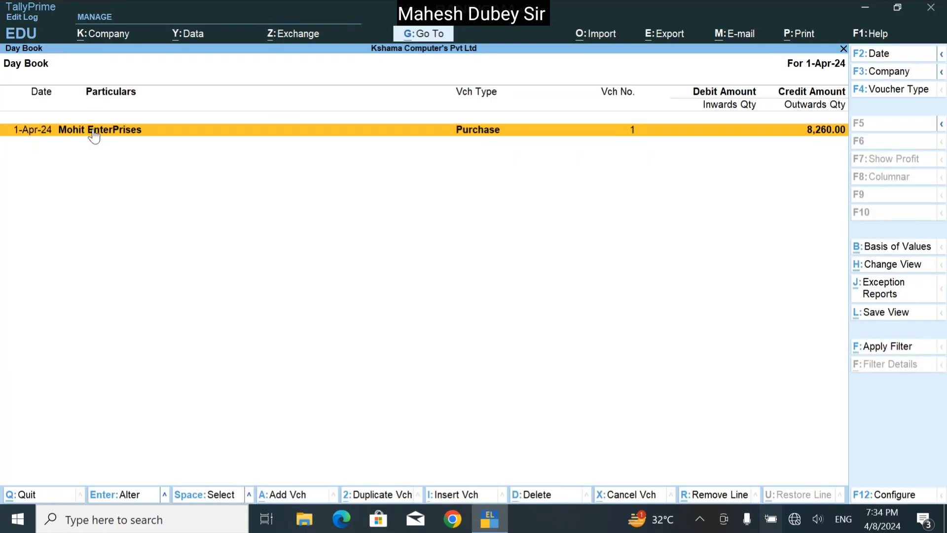
pyautogui.click(92, 132)
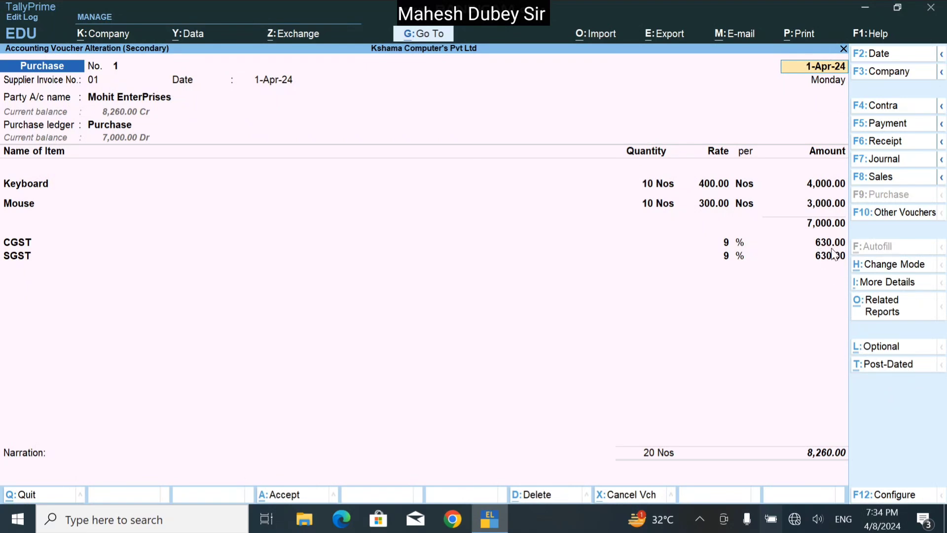
pyautogui.press('BackSpace')
pyautogui.press('Escape')
pyautogui.press('Return')
pyautogui.press('Escape')
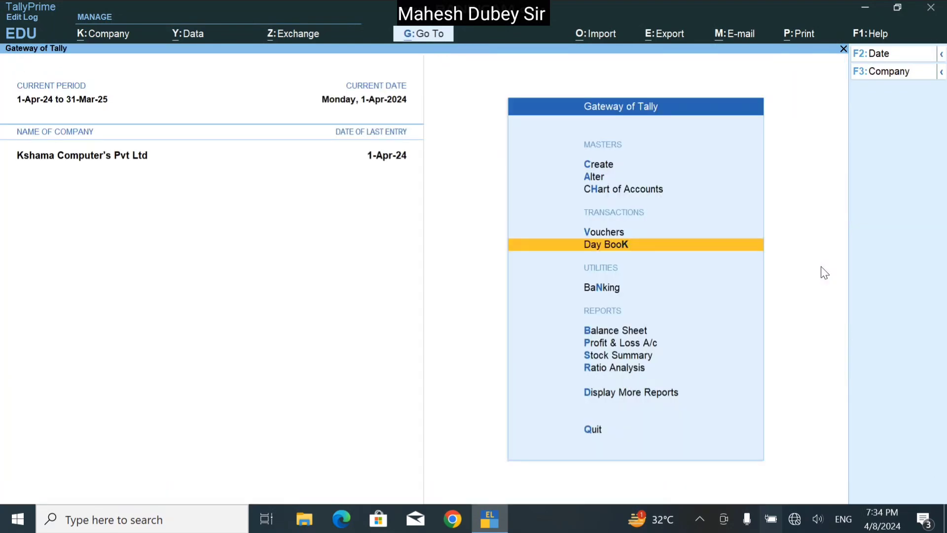
# Open a new sales voucher and set Mohit EnterPrises as the party account
pyautogui.press('Up')
pyautogui.press('Return')
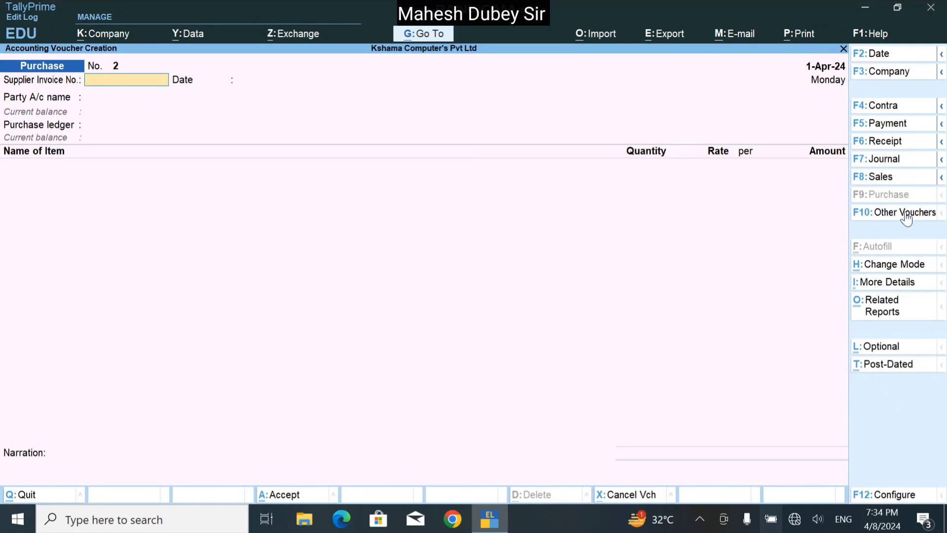
pyautogui.click(907, 177)
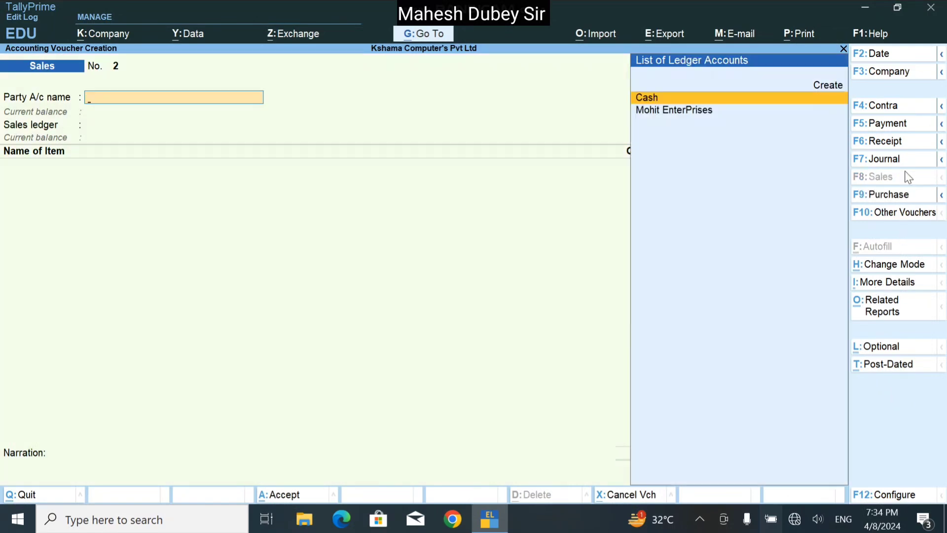
pyautogui.press('Down')
pyautogui.press('Return')
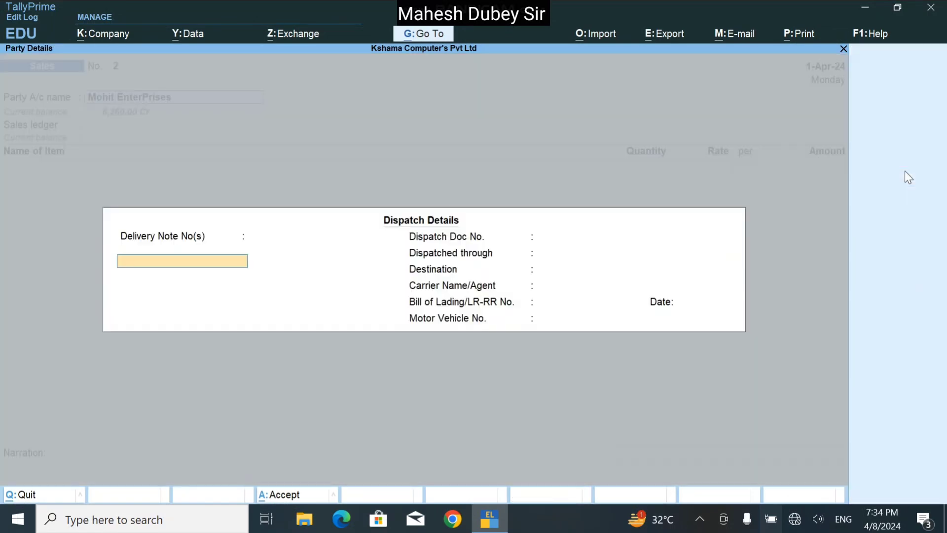
# Pass through the dispatch details for the Mohit EnterPrises sale, leaving every field blank
pyautogui.press('Return')
pyautogui.press('Return')
pyautogui.press('Return')
pyautogui.press('Return')
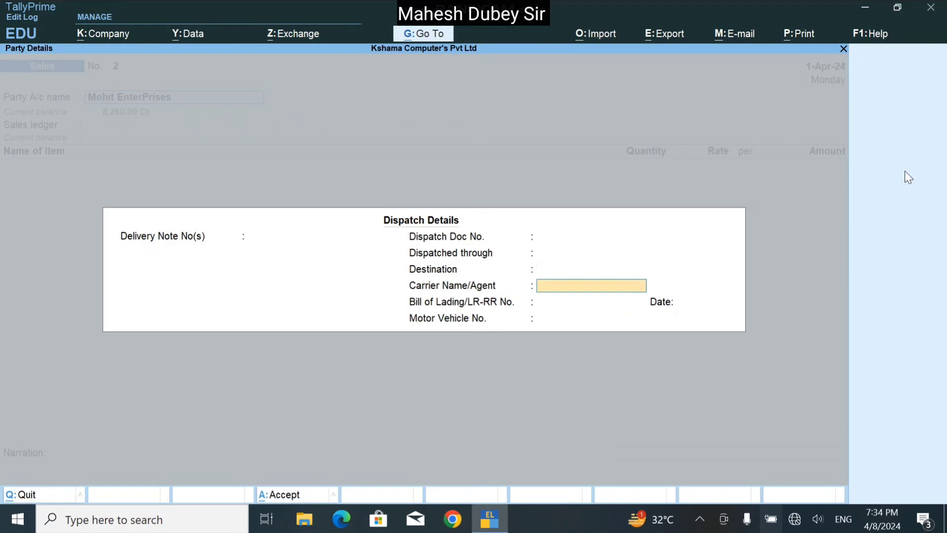
pyautogui.press('Return')
pyautogui.press('Return')
pyautogui.press('Return')
pyautogui.press('Return')
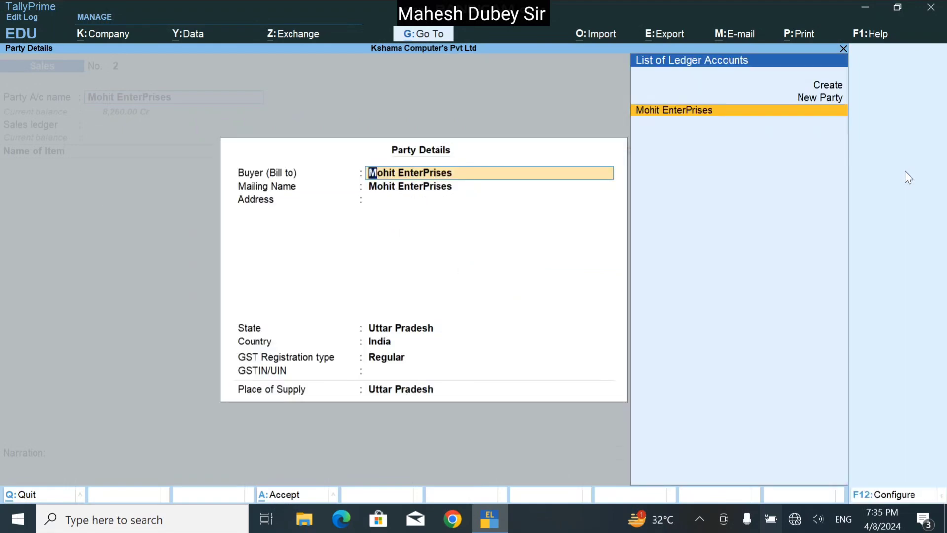
# Accept Mohit EnterPrises as the buyer, leaving the address and GSTIN/UIN blank, with Uttar Pradesh as the place of supply
pyautogui.press('Return')
pyautogui.press('Return')
pyautogui.press('Return')
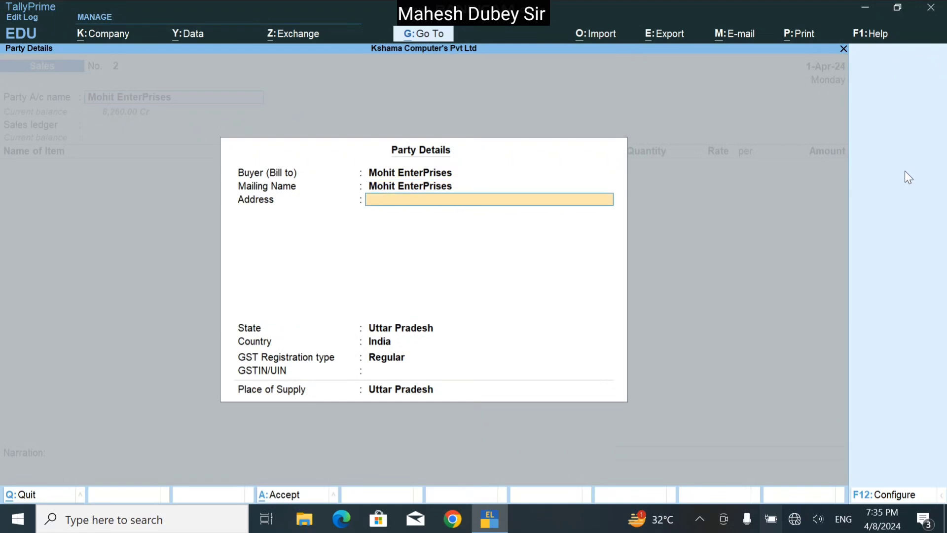
pyautogui.press('Return')
pyautogui.press('Return')
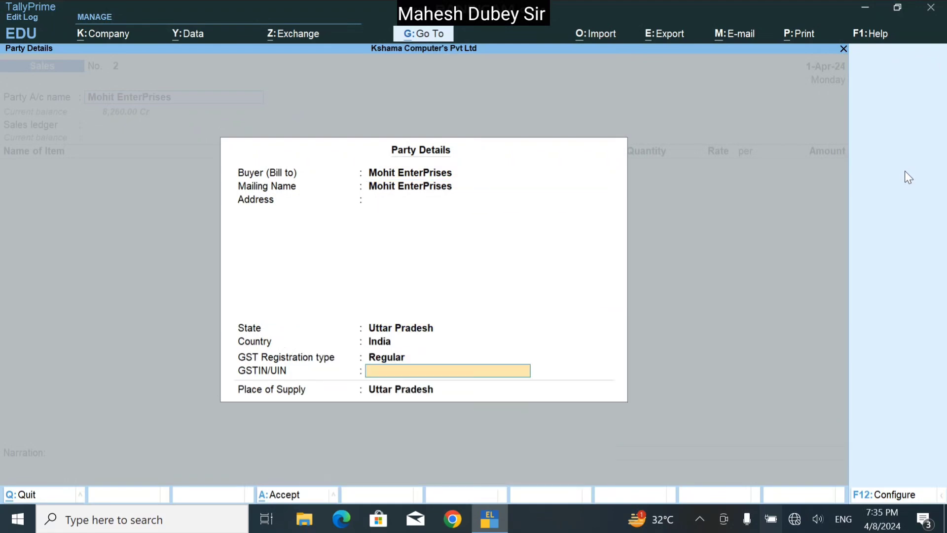
pyautogui.press('Return')
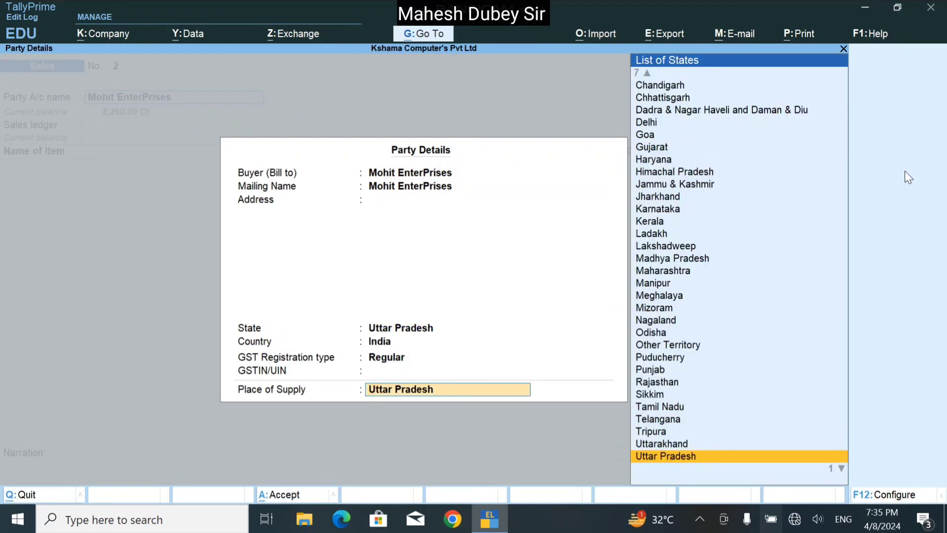
pyautogui.press('Return')
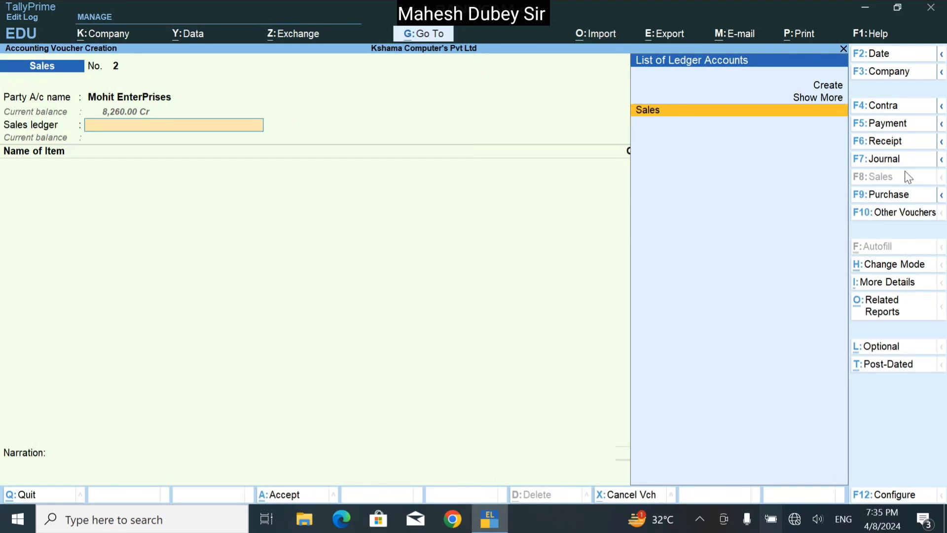
# Choose the Sales ledger and enter 10 Nos of Keyboard at a rate of 450 per Nos
pyautogui.press('Return')
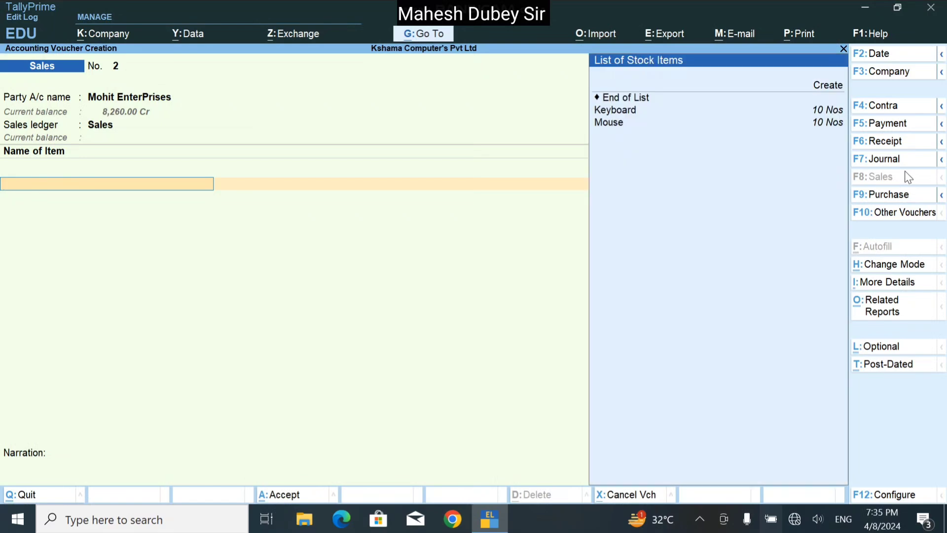
pyautogui.press('Down')
pyautogui.press('Down')
pyautogui.press('Down')
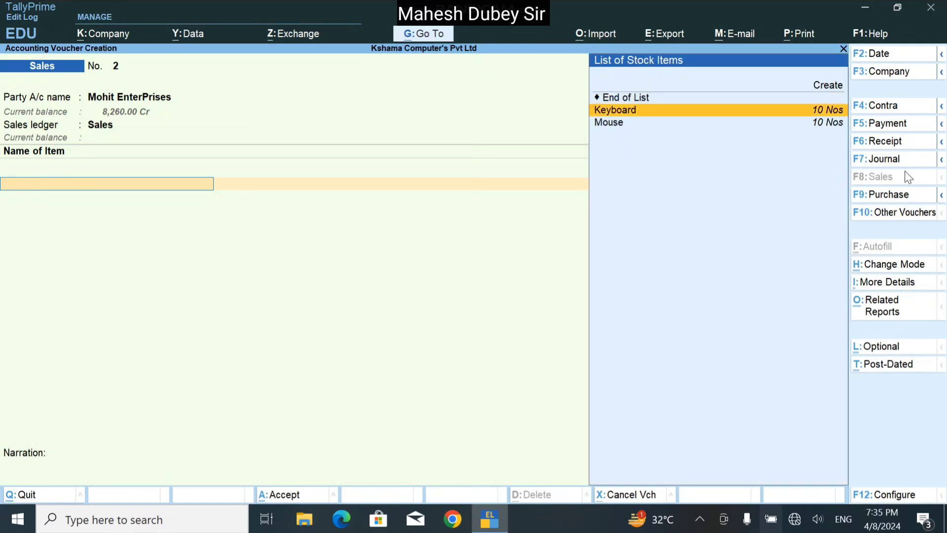
pyautogui.press('Return')
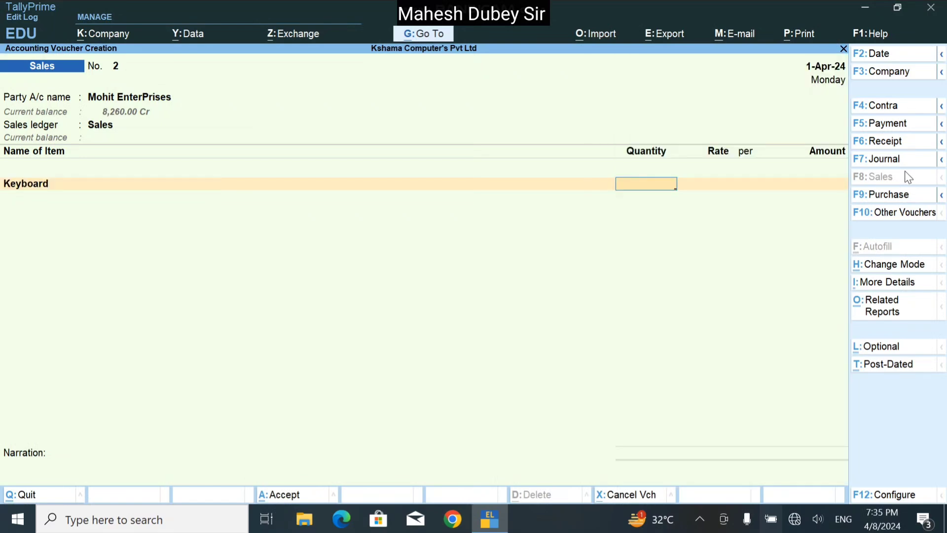
pyautogui.write('10')
pyautogui.press('Return')
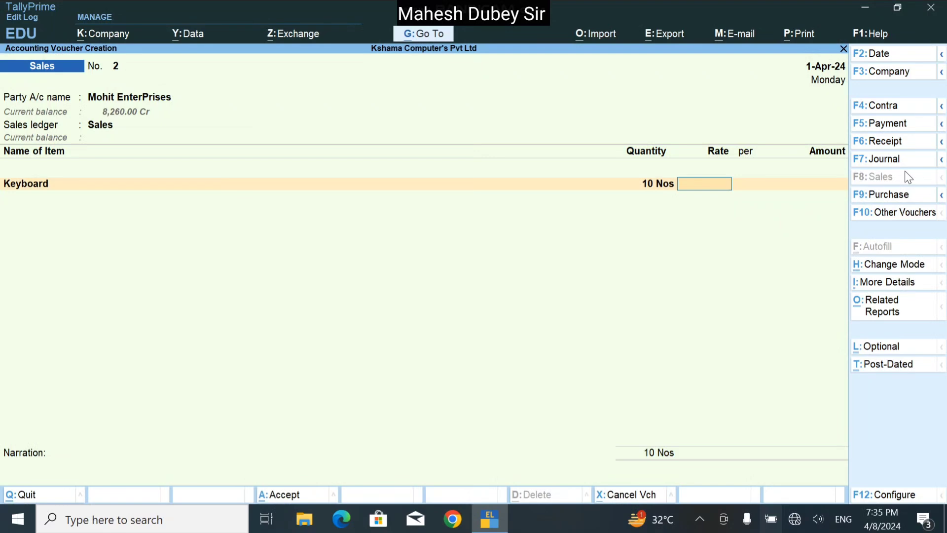
pyautogui.write('450')
pyautogui.press('Return')
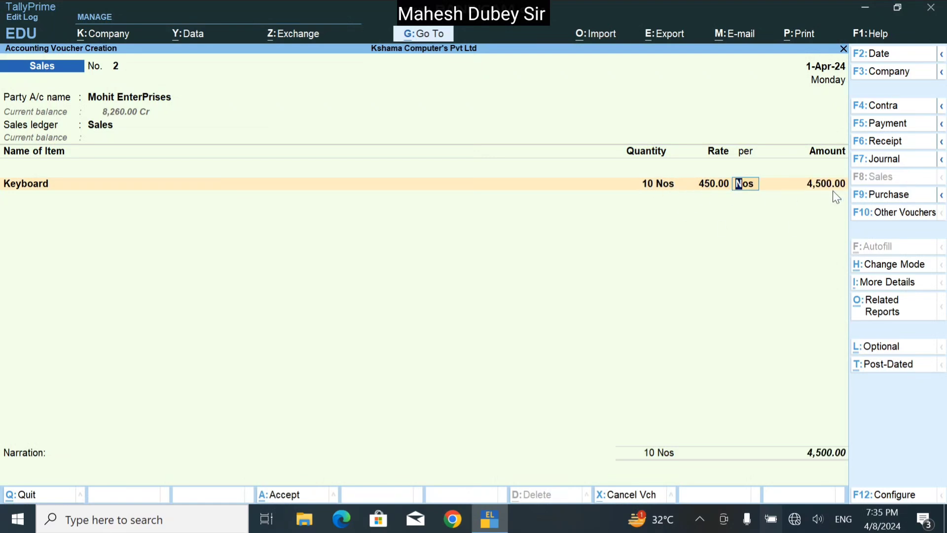
pyautogui.press('Return')
pyautogui.press('Return')
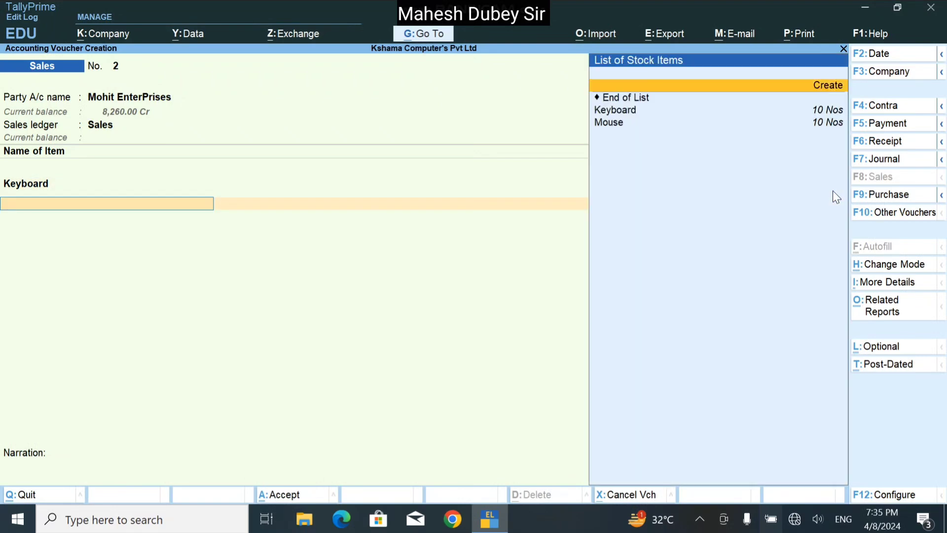
# Add Mouse as the second stock item of the sales voucher
pyautogui.press('Down')
pyautogui.press('Down')
pyautogui.press('Return')
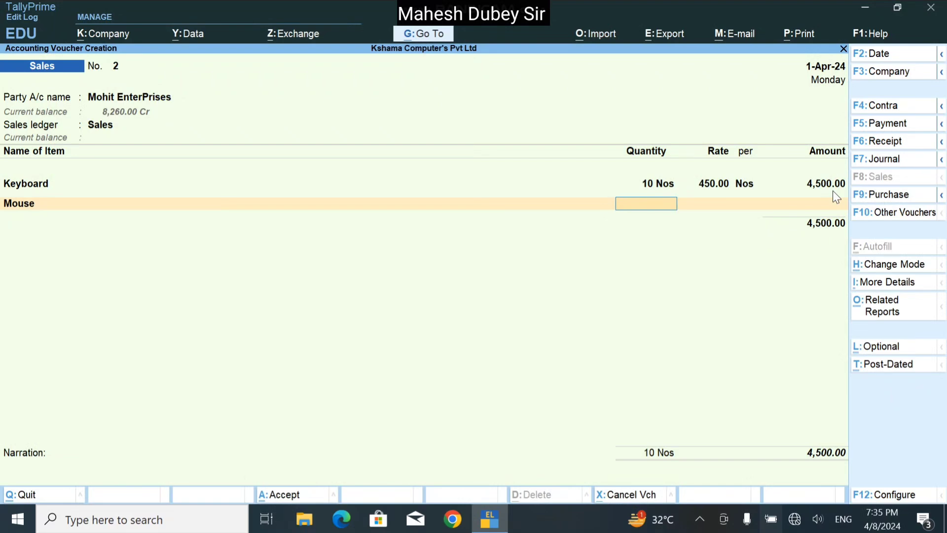
pyautogui.write('350')
pyautogui.press('Return')
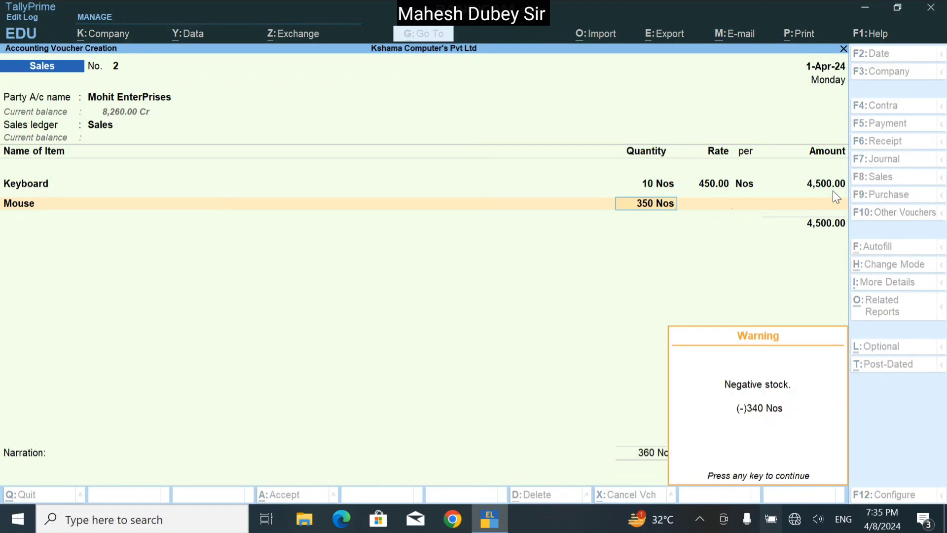
pyautogui.press('Return')
# Set the Mouse line to 10 Nos at a rate of 350 per Nos and end the stock item list
pyautogui.write('10')
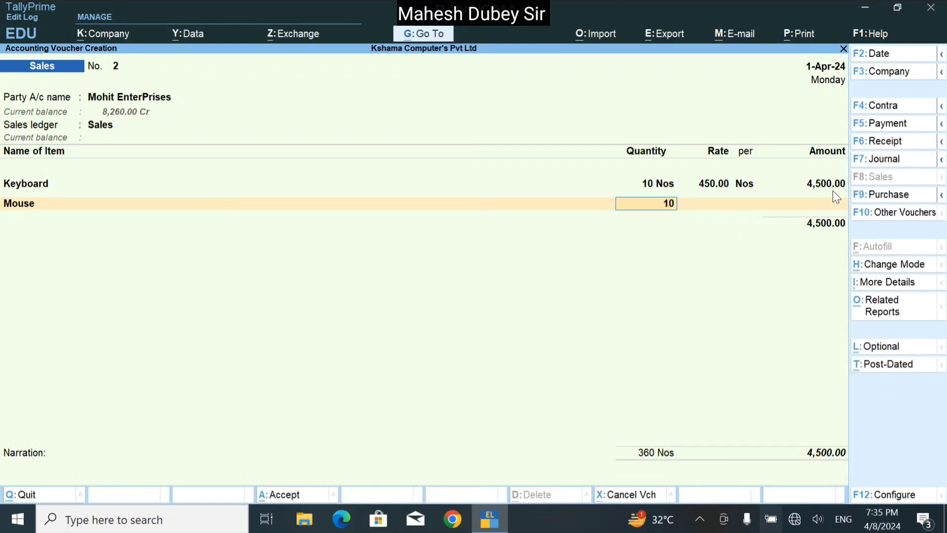
pyautogui.press('Return')
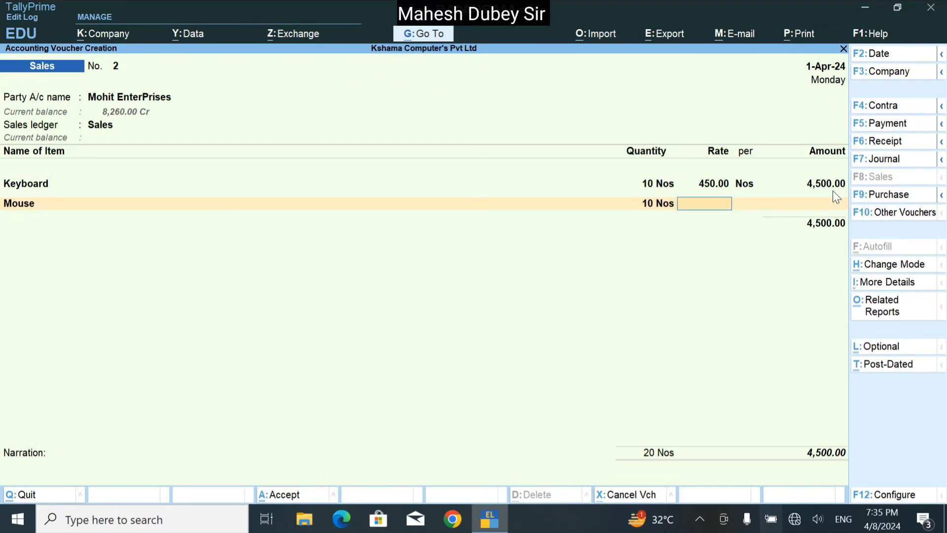
pyautogui.write('350')
pyautogui.press('Return')
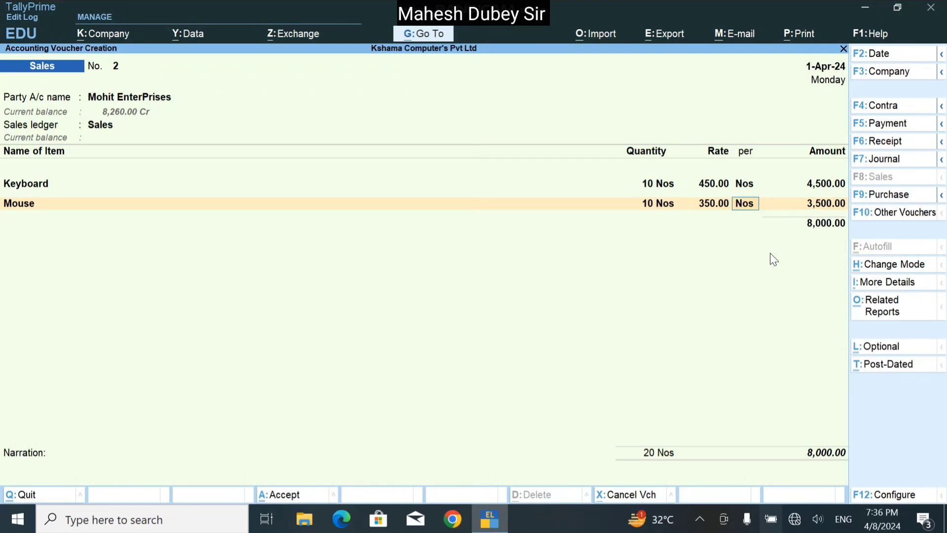
pyautogui.press('Return')
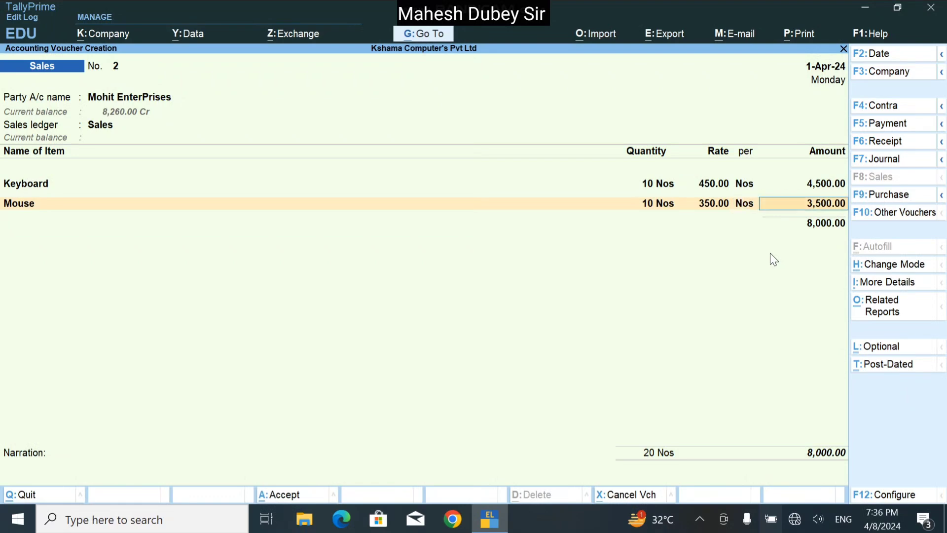
pyautogui.press('Return')
pyautogui.press('Return')
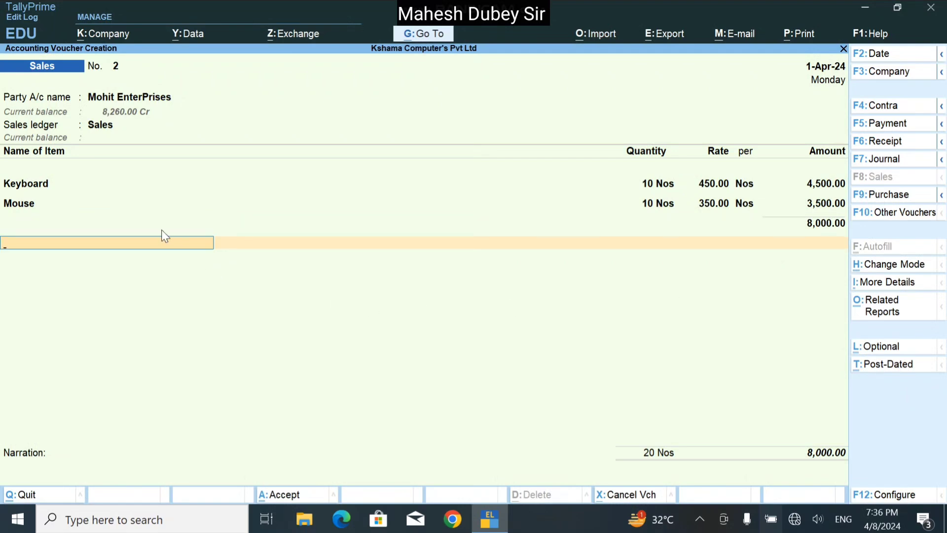
# Add the CGST ledger below the stock items and accept its calculated tax amount
pyautogui.press('space')
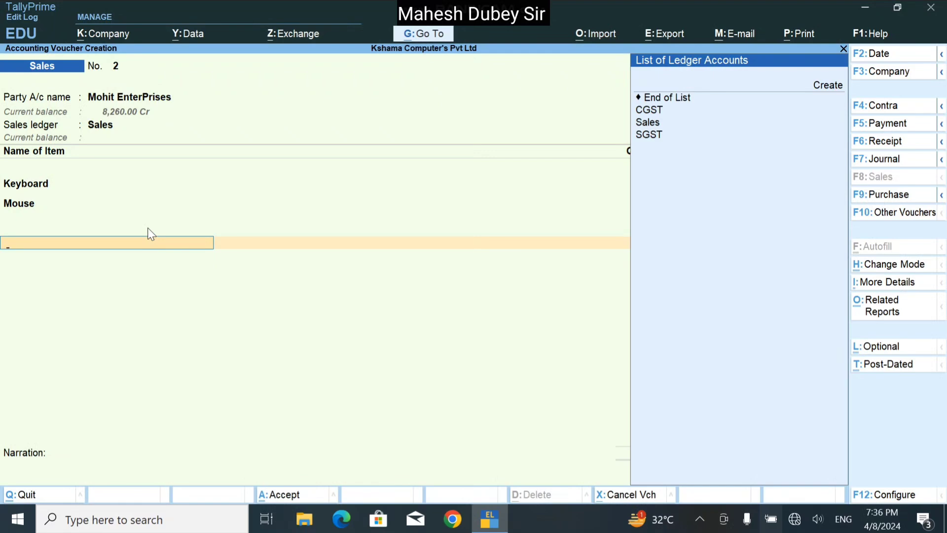
pyautogui.press('Down')
pyautogui.press('Down')
pyautogui.press('Down')
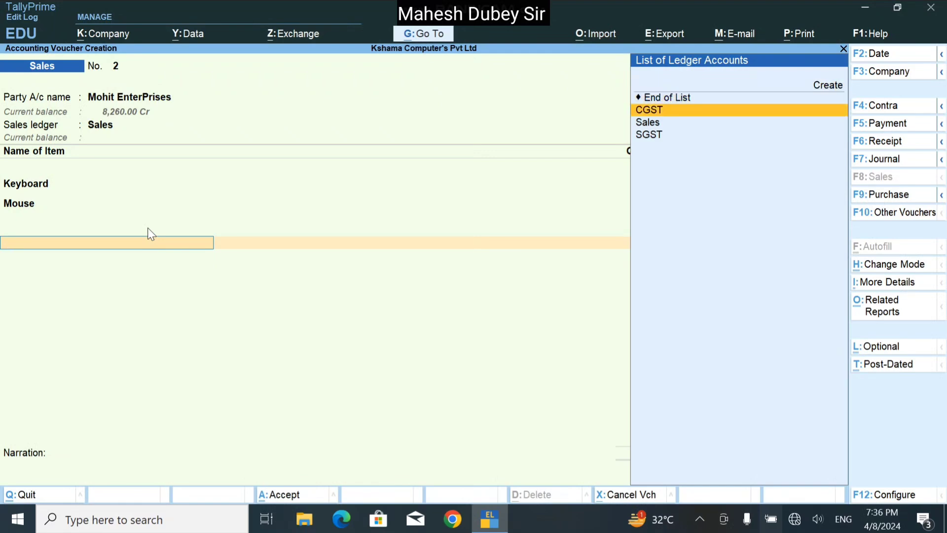
pyautogui.press('Return')
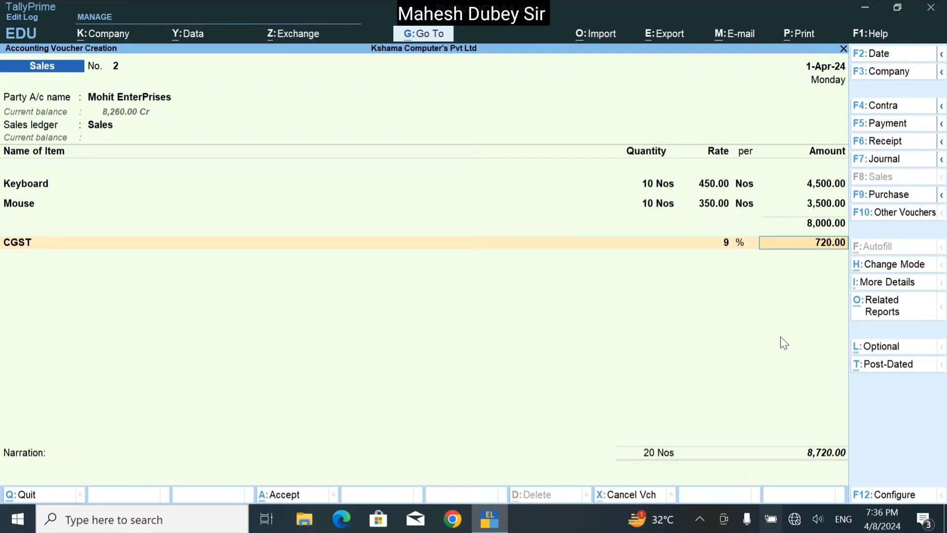
pyautogui.press('Return')
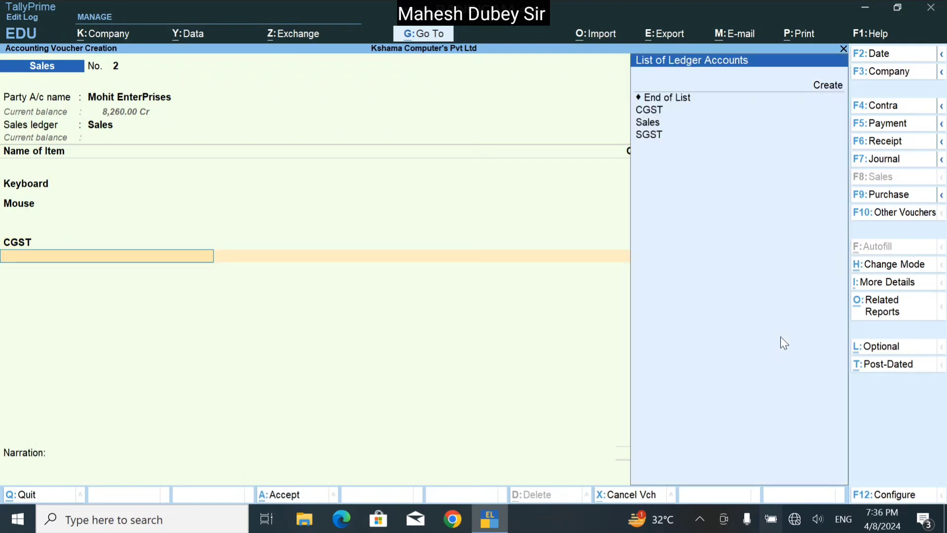
# Add the SGST ledger below CGST, accept its calculated amount and end the ledger list
pyautogui.press('Down')
pyautogui.press('Down')
pyautogui.press('Down')
pyautogui.press('Down')
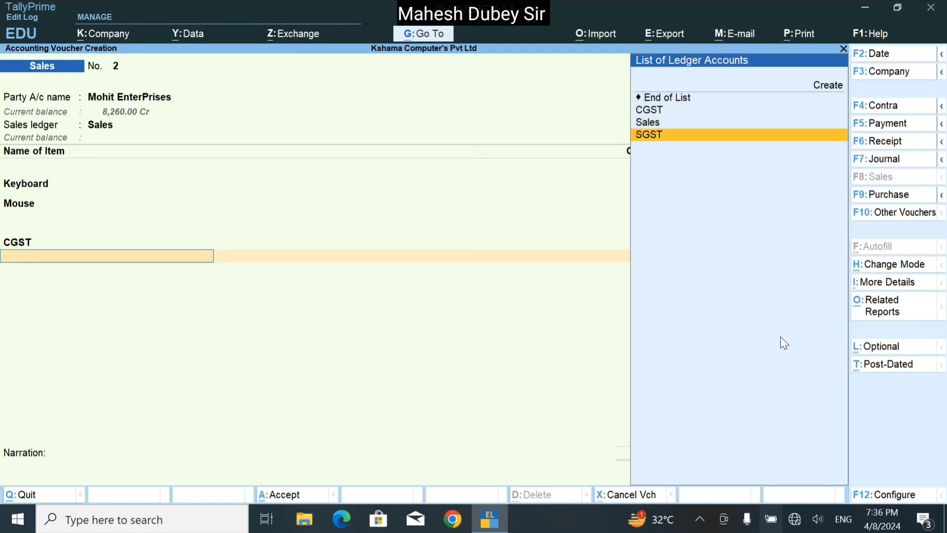
pyautogui.press('Return')
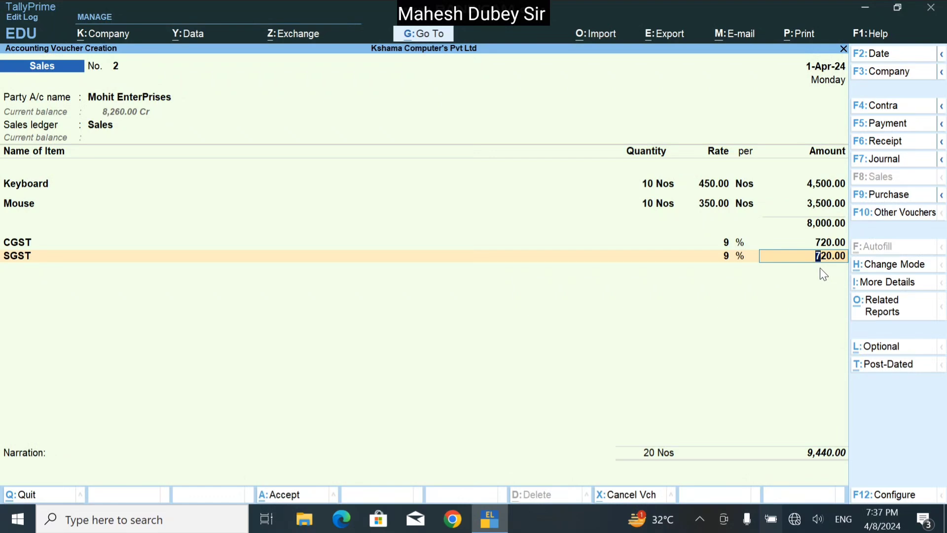
pyautogui.press('Return')
pyautogui.press('Return')
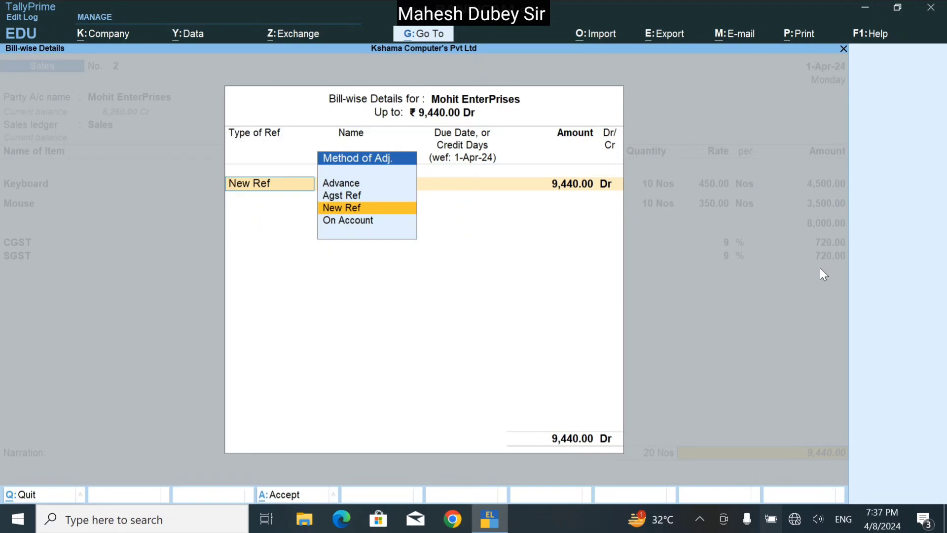
# Set the bill-wise reference type to Agst Ref and pick pending bill 01 for Mohit EnterPrises
pyautogui.press('Up')
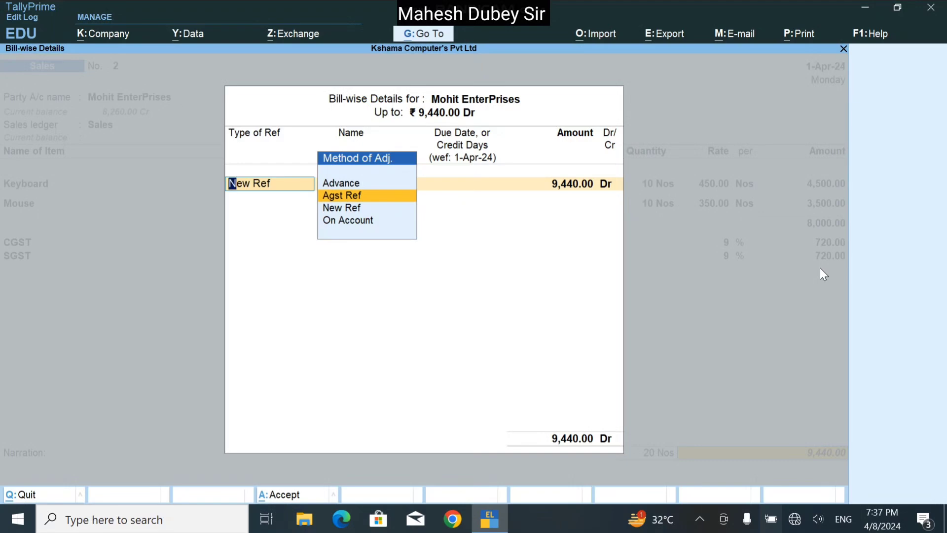
pyautogui.press('Return')
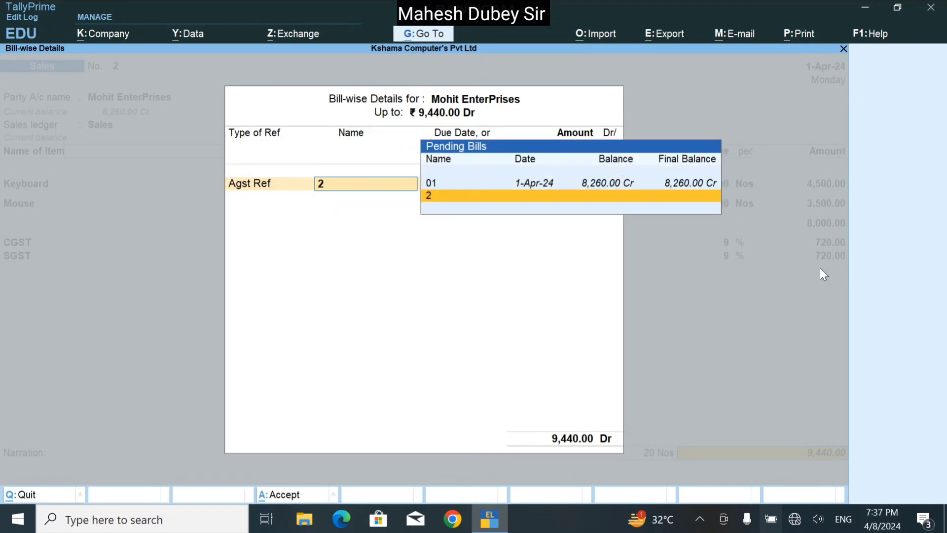
pyautogui.press('Up')
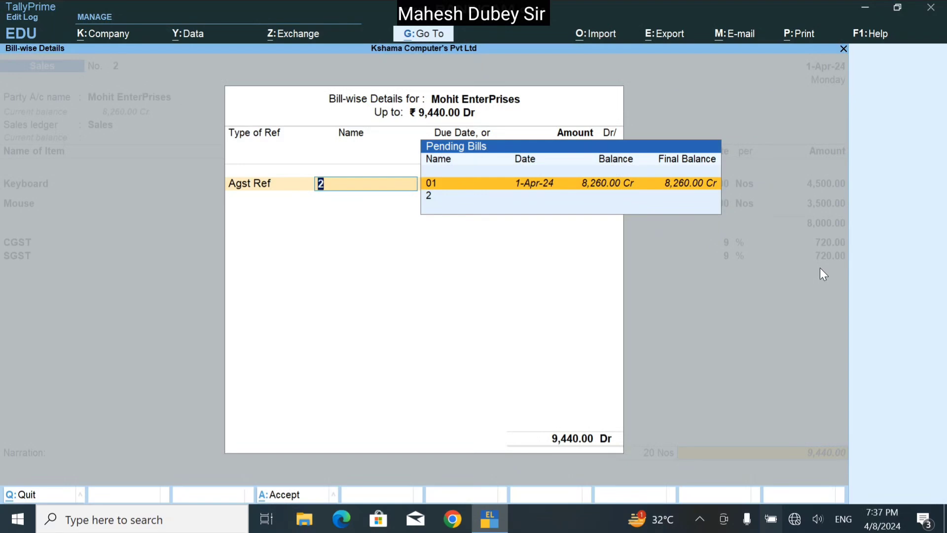
pyautogui.press('Down')
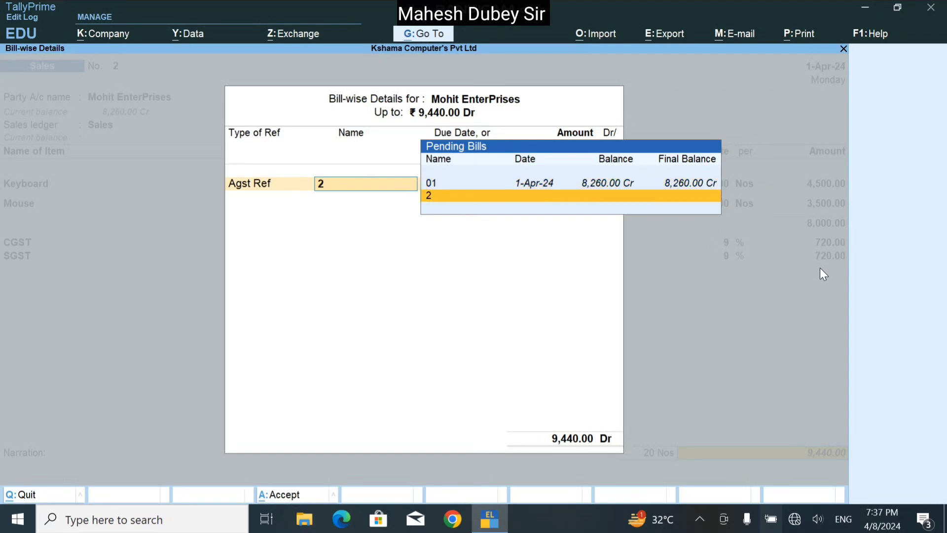
pyautogui.press('Up')
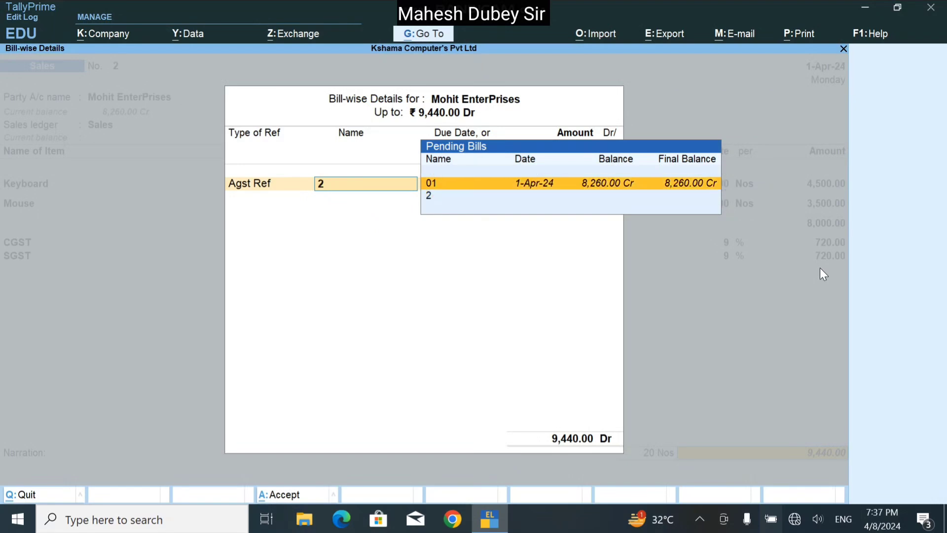
pyautogui.press('Return')
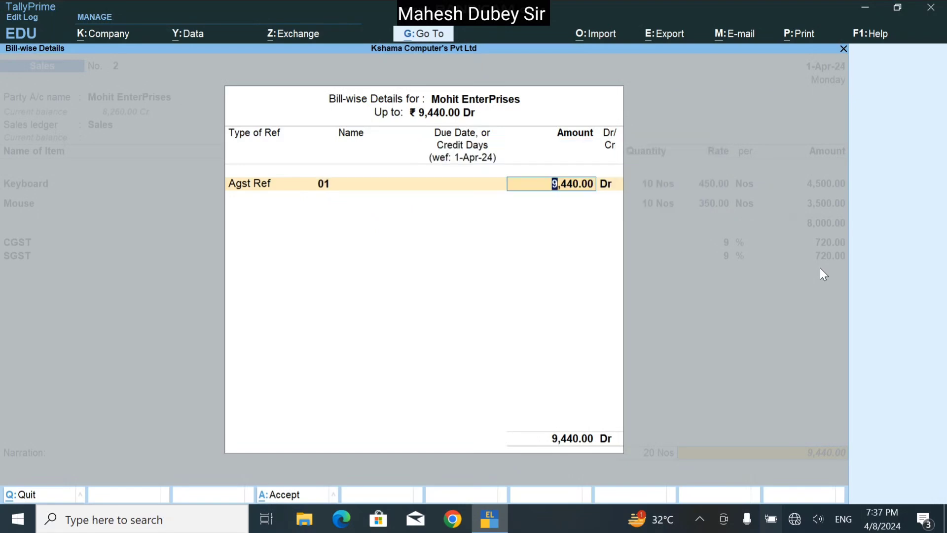
# Accept the bill 01 allocation, save the sales voucher with the narration "chgfhg", and leave voucher entry
pyautogui.press('Return')
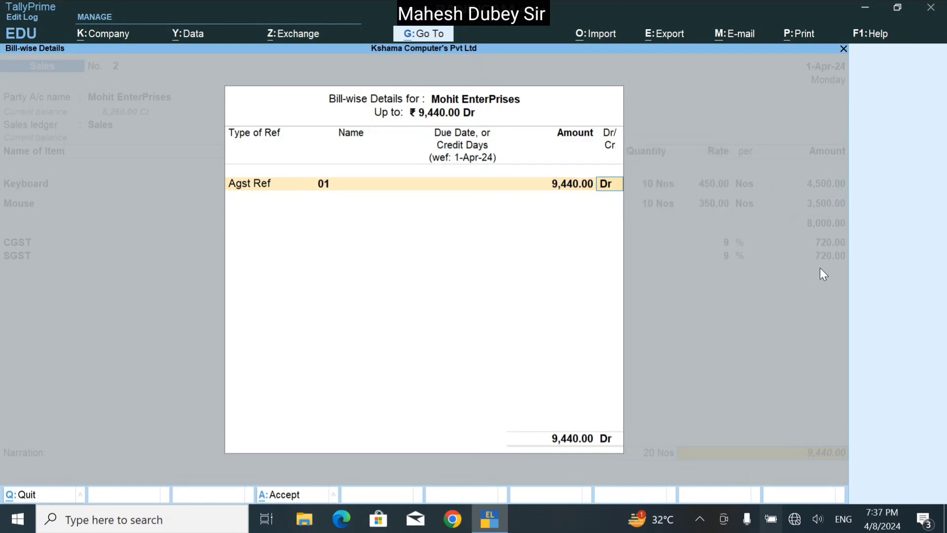
pyautogui.press('Return')
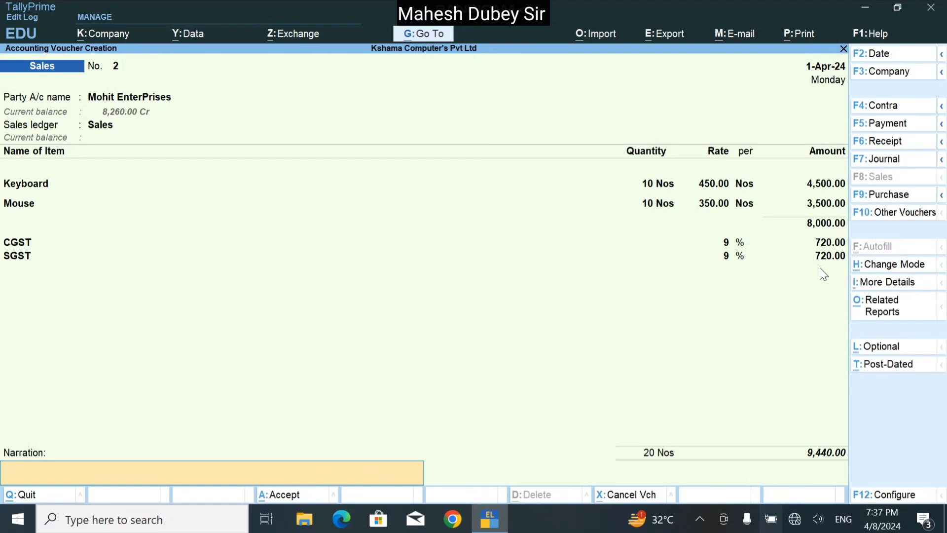
pyautogui.write('chgfhg')
pyautogui.press('Return')
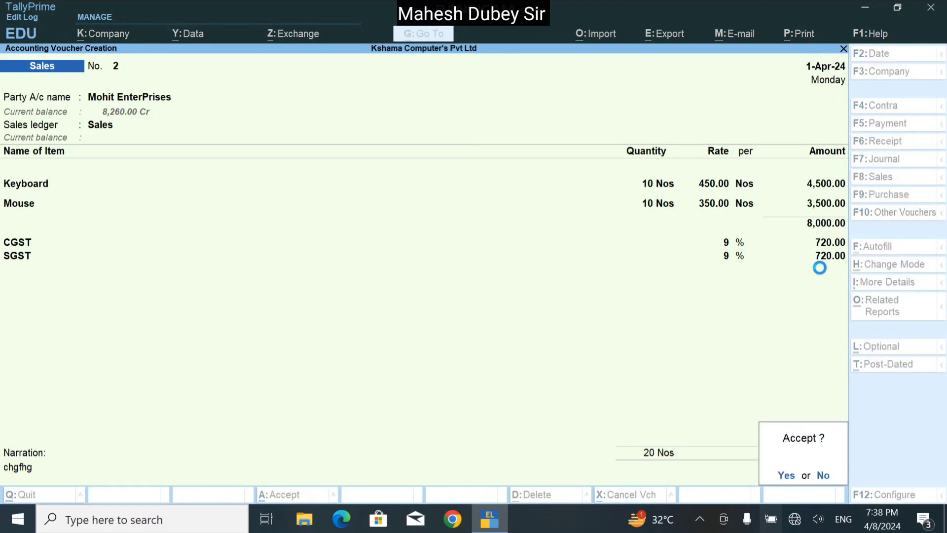
pyautogui.press('Return')
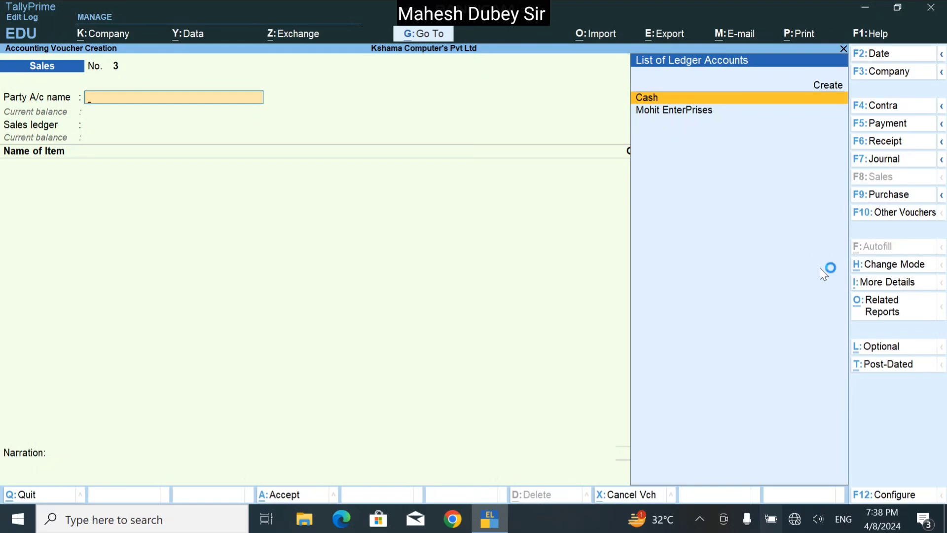
pyautogui.press('Escape')
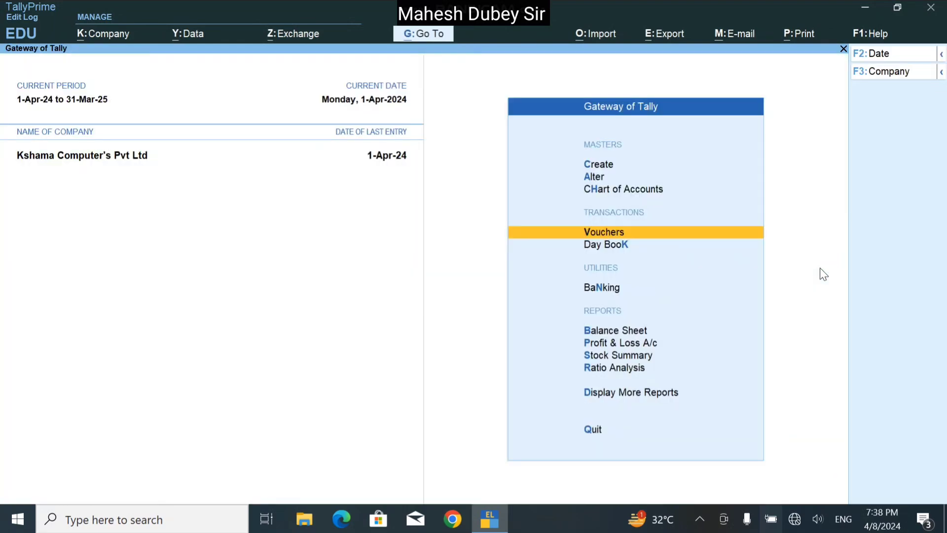
# Open the company's Balance Sheet and drill down into its Profit & Loss A/c
pyautogui.press('Down')
pyautogui.press('Down')
pyautogui.press('Down')
pyautogui.press('Return')
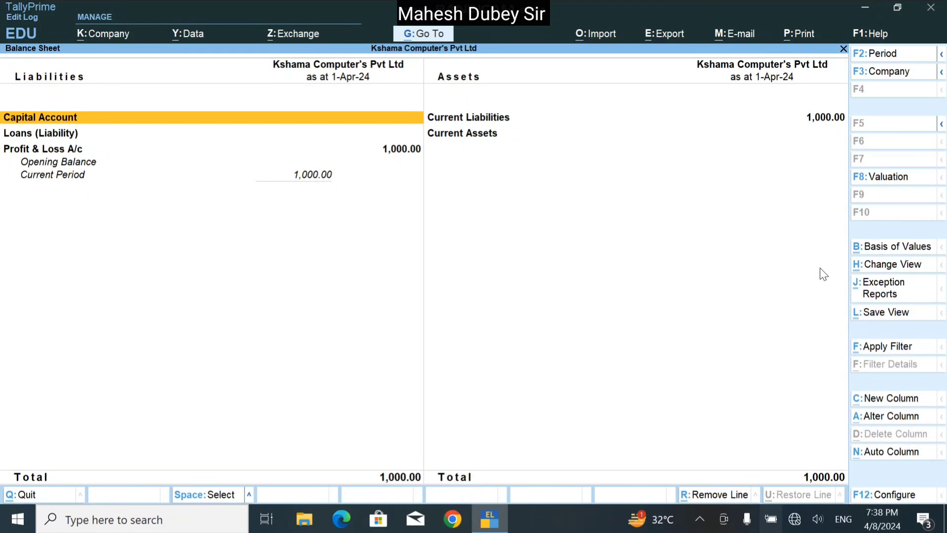
pyautogui.press('Down')
pyautogui.press('Down')
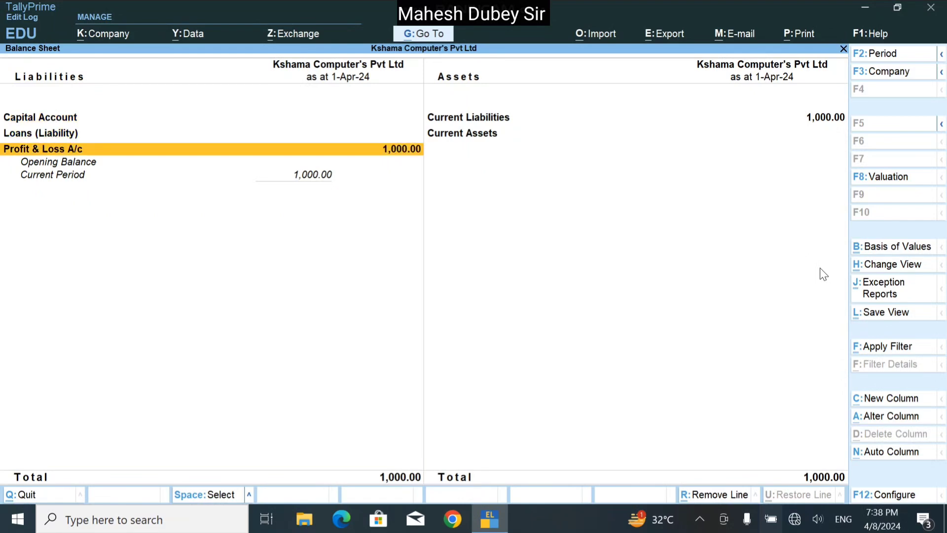
pyautogui.press('Return')
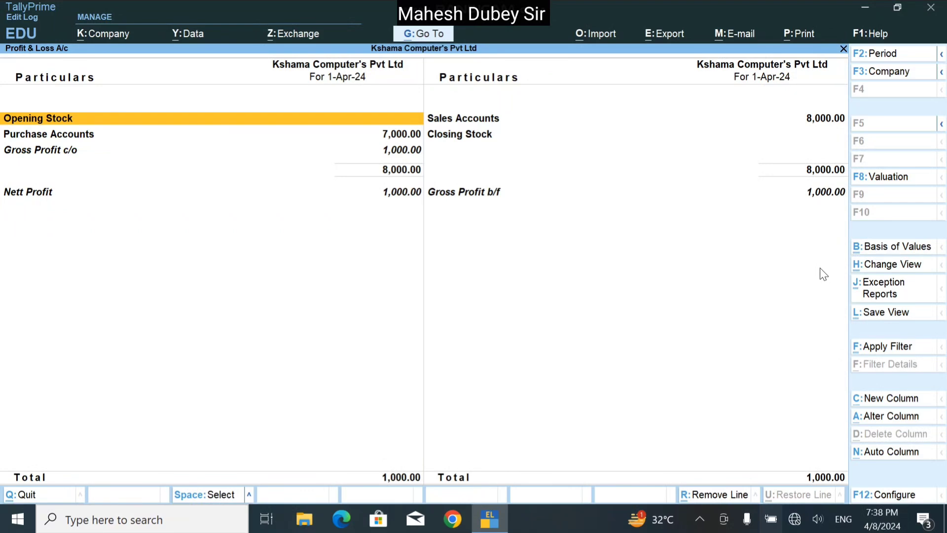
# Examine the Gross Profit b/f and Nett Profit lines in the Profit & Loss A/c, and return to the Balance Sheet
pyautogui.press('Right')
pyautogui.press('Down')
pyautogui.press('Down')
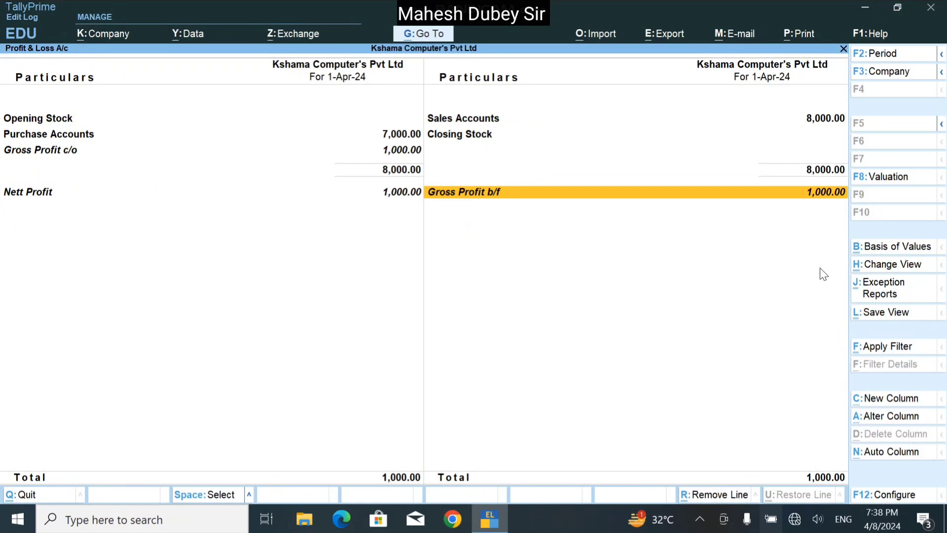
pyautogui.press('Left')
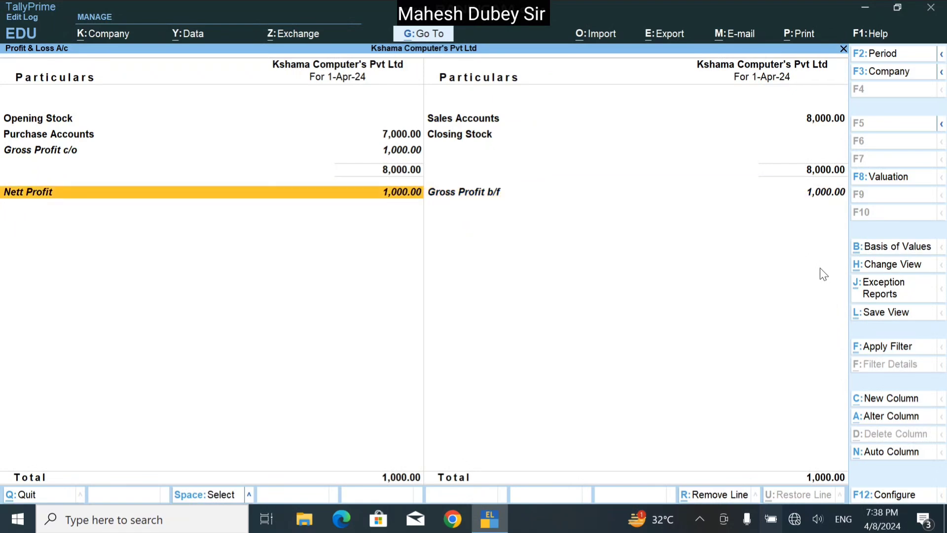
pyautogui.press('XF86AudioMute')
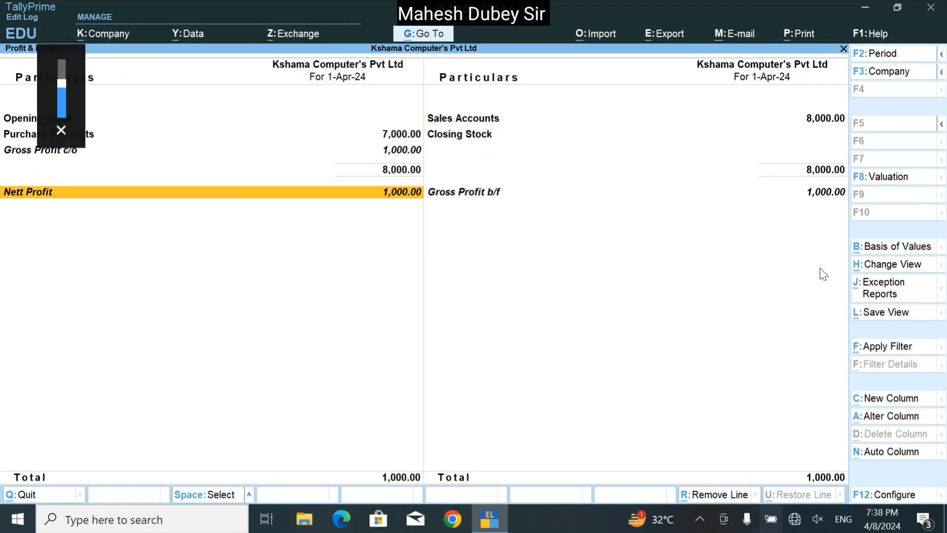
pyautogui.press('Escape')
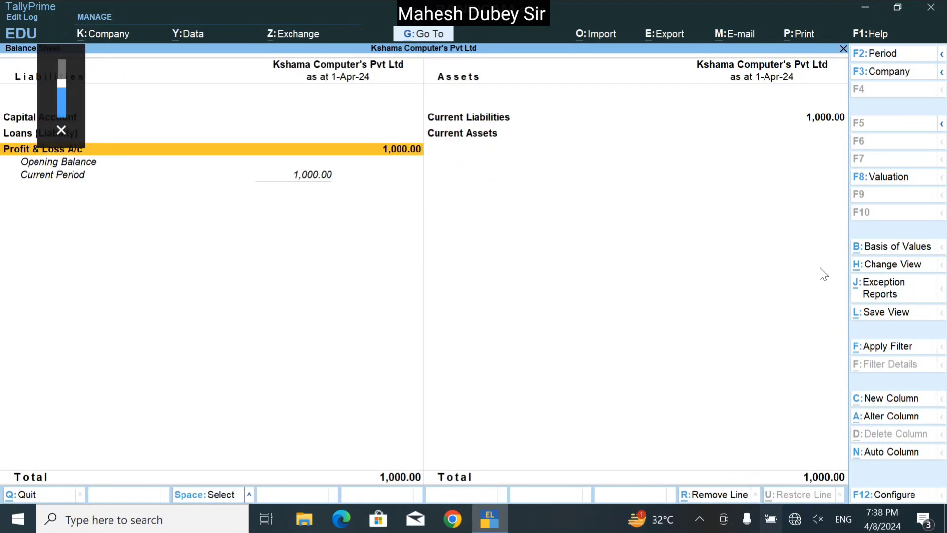
# Leave the Balance Sheet and open the Day Book to view the recorded vouchers
pyautogui.press('Escape')
pyautogui.press('Up')
pyautogui.press('Up')
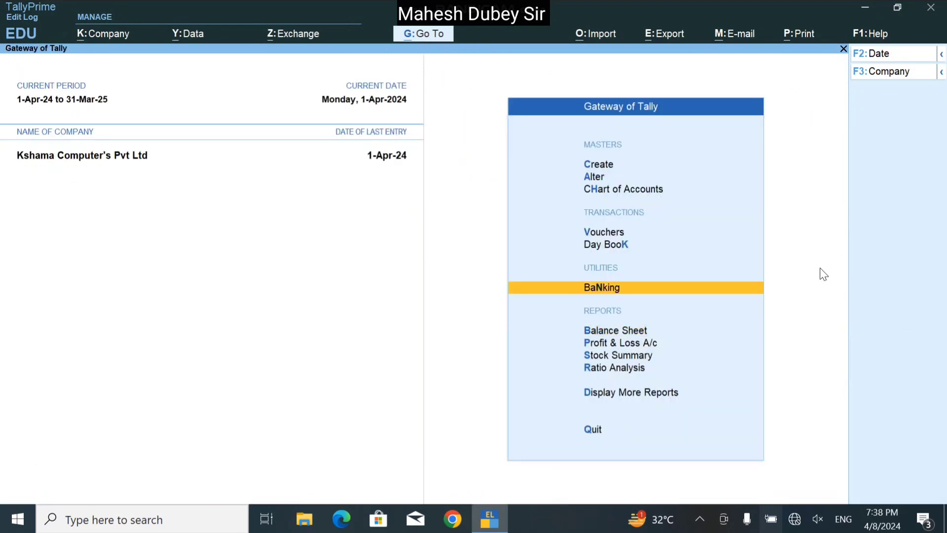
pyautogui.press('Return')
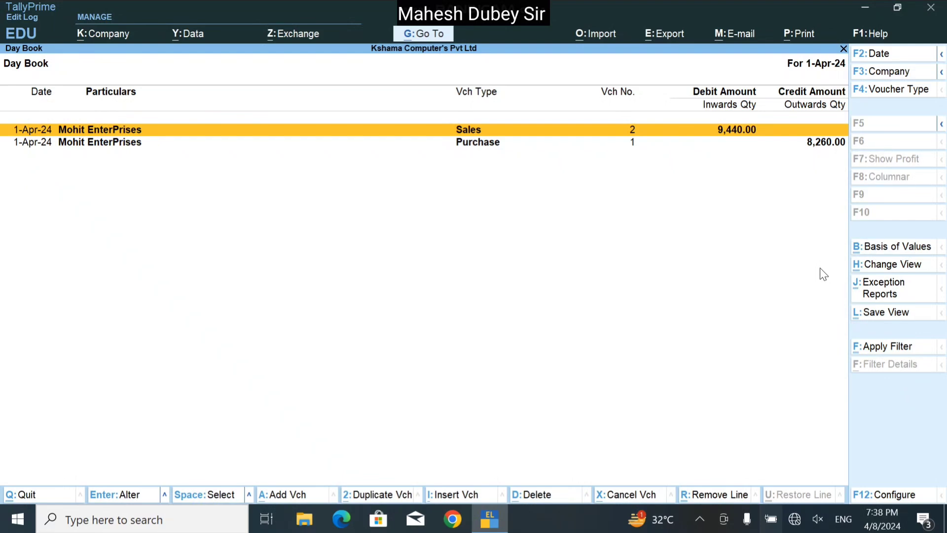